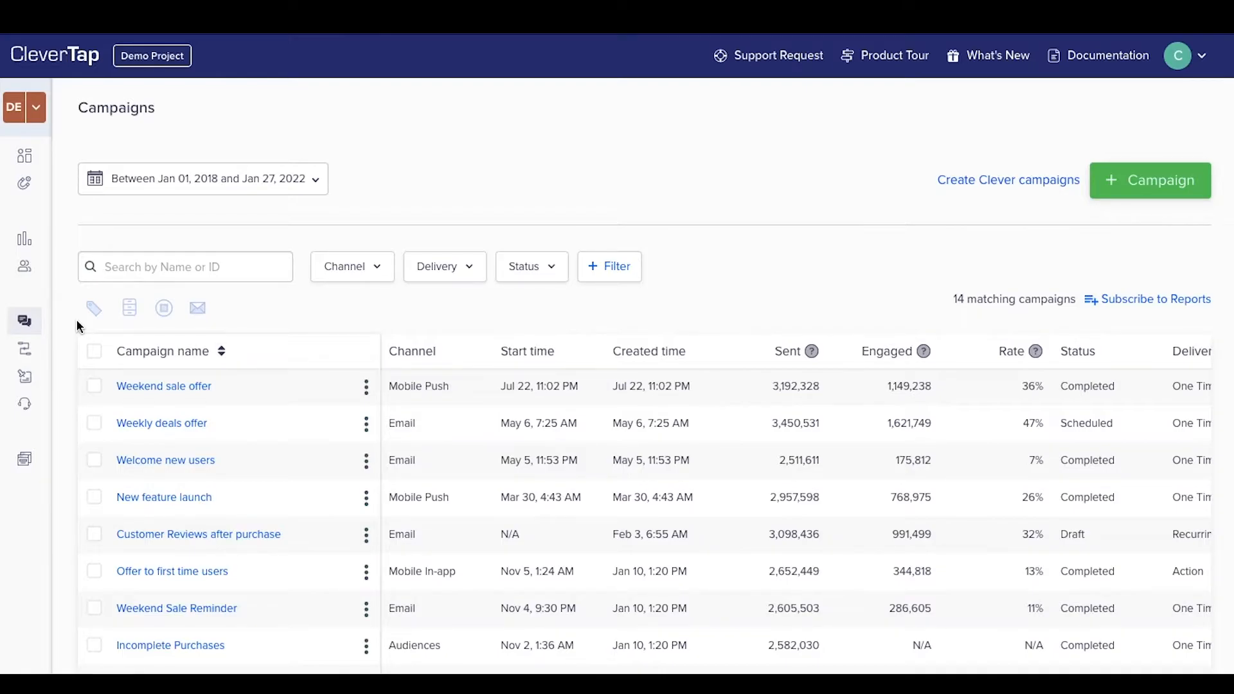
# - Examine the list of existing campaigns and the setup options for subscribing to campaign summary reports
pyautogui.scroll(-3, 452, 312)
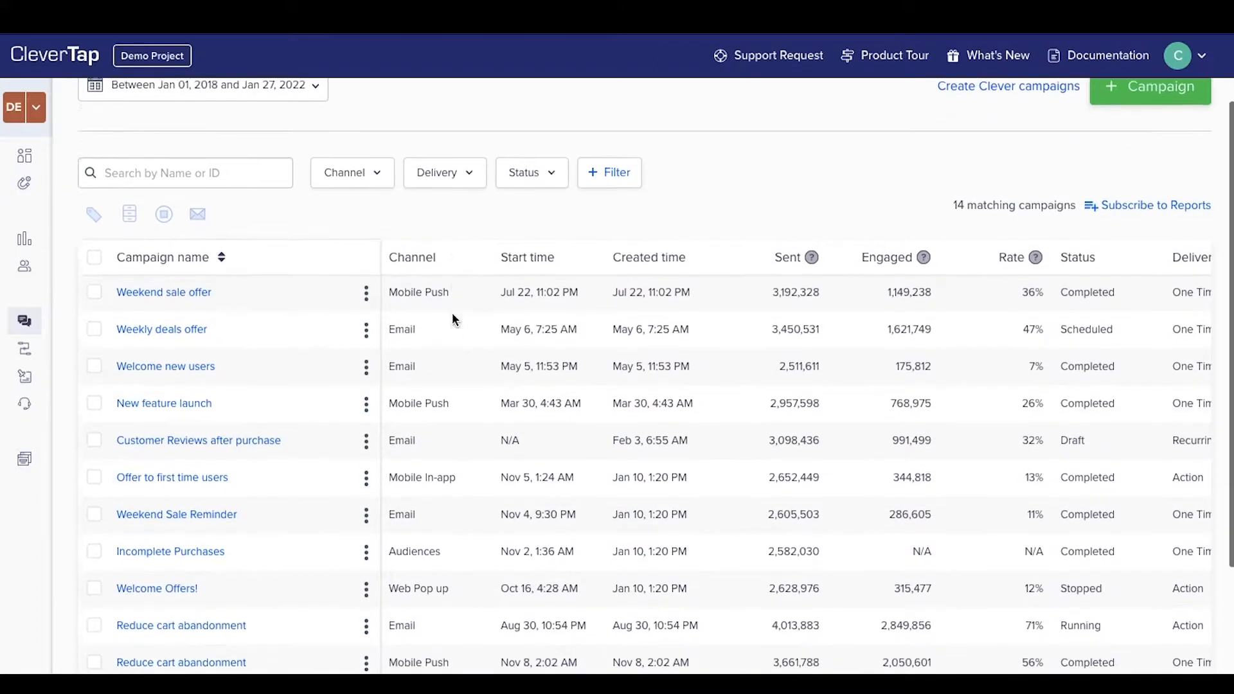
pyautogui.scroll(-2, 452, 310)
pyautogui.scroll(5, 452, 310)
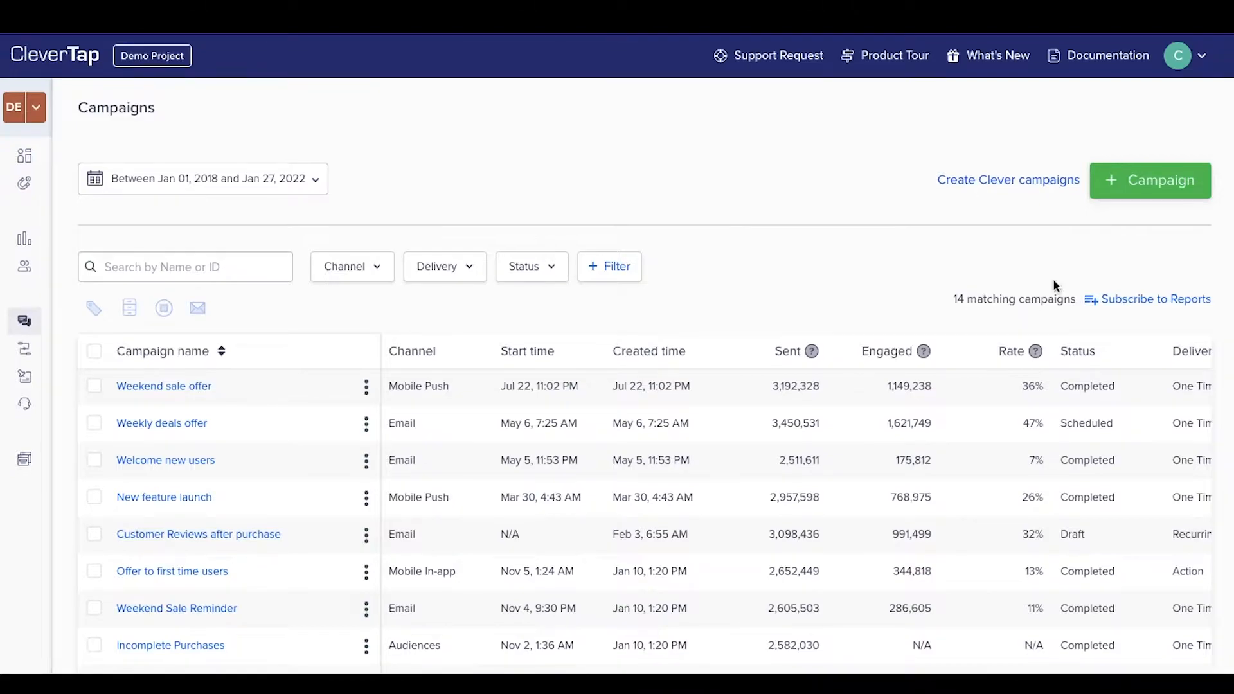
pyautogui.click(1133, 301)
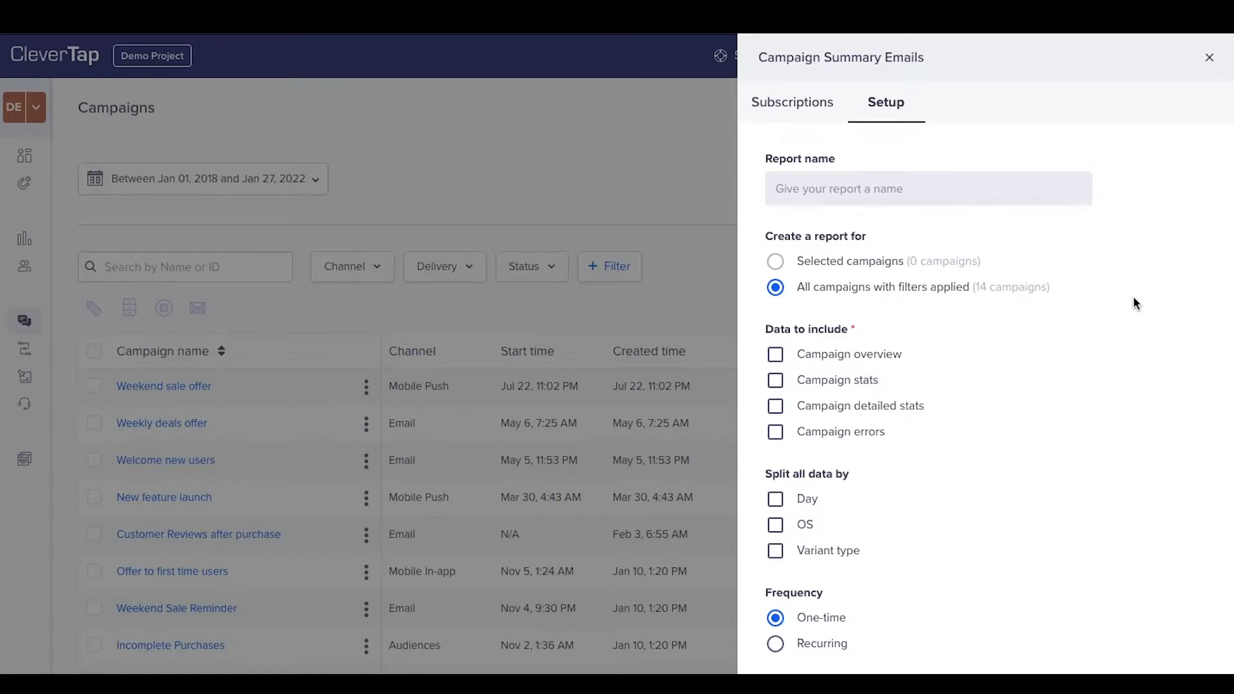
pyautogui.scroll(-2, 1133, 302)
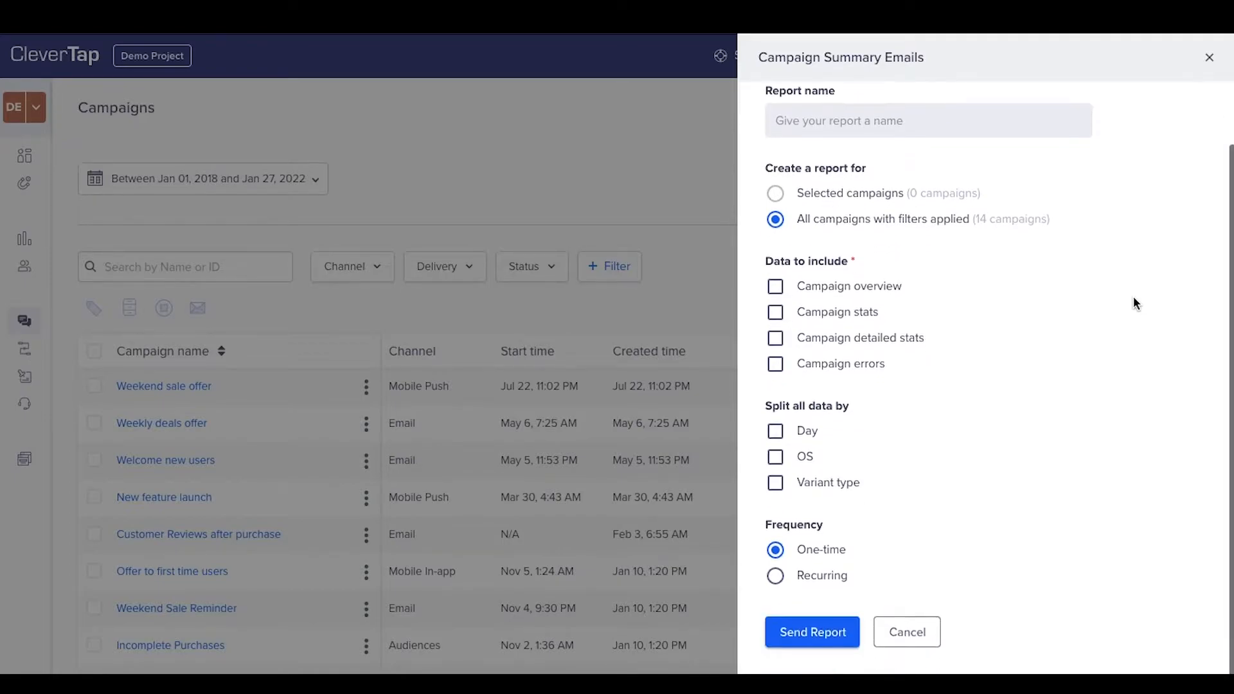
pyautogui.scroll(2, 1134, 303)
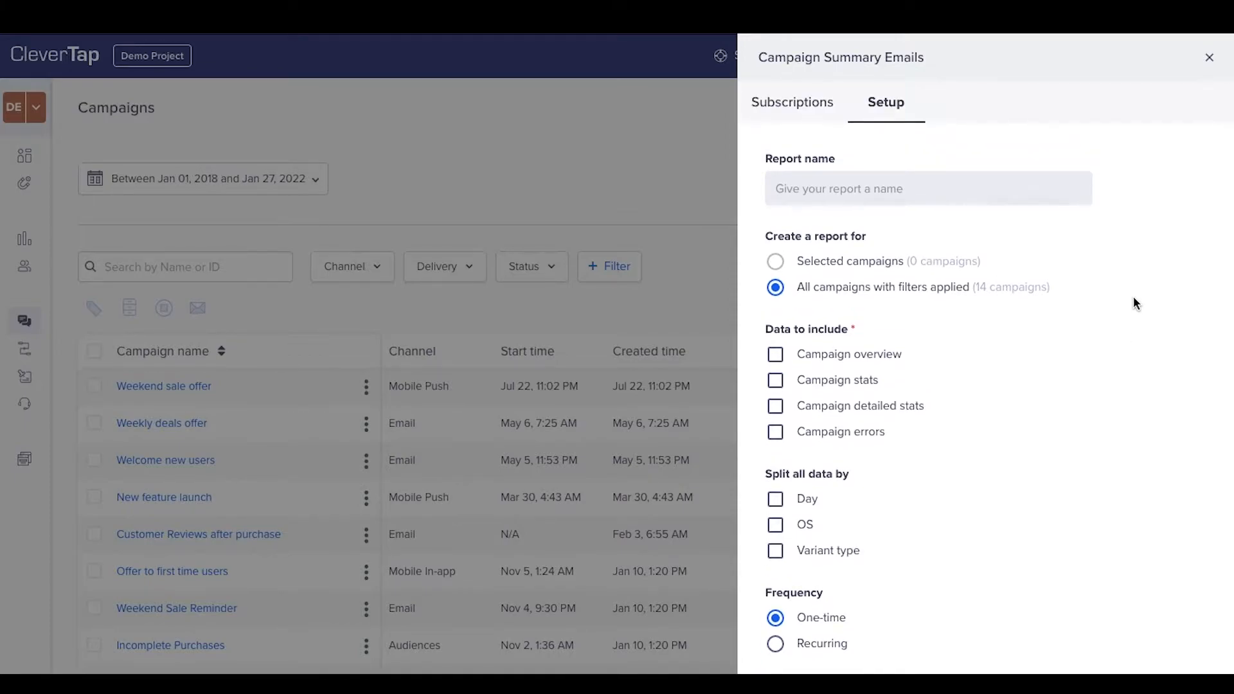
pyautogui.click(1210, 59)
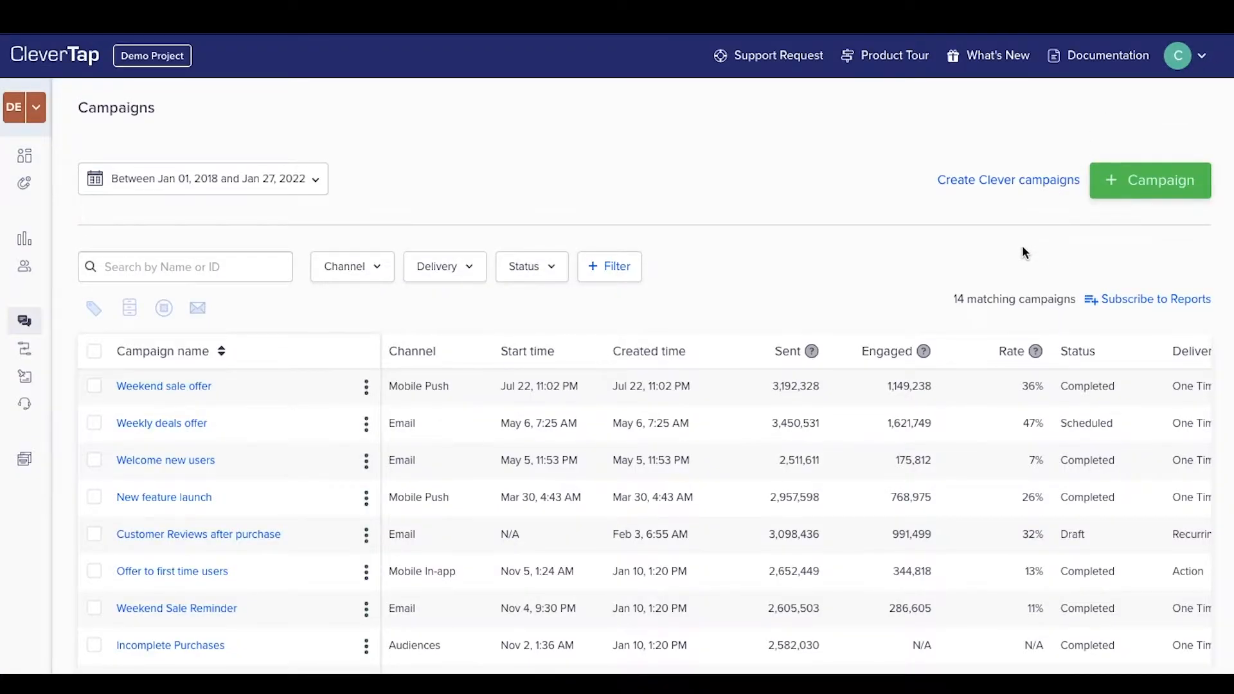
# - Create a Mobile Push campaign for past behavior segments and set its message type to Recurring
pyautogui.click(1135, 187)
pyautogui.click(217, 302)
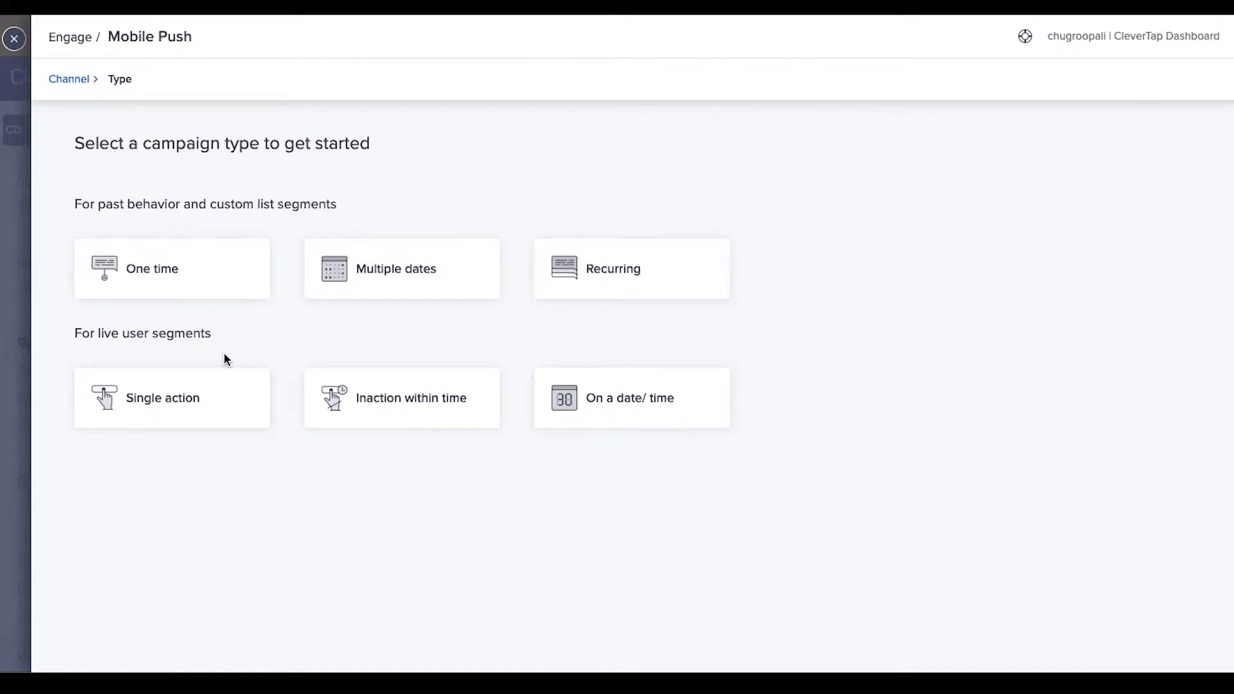
pyautogui.click(216, 288)
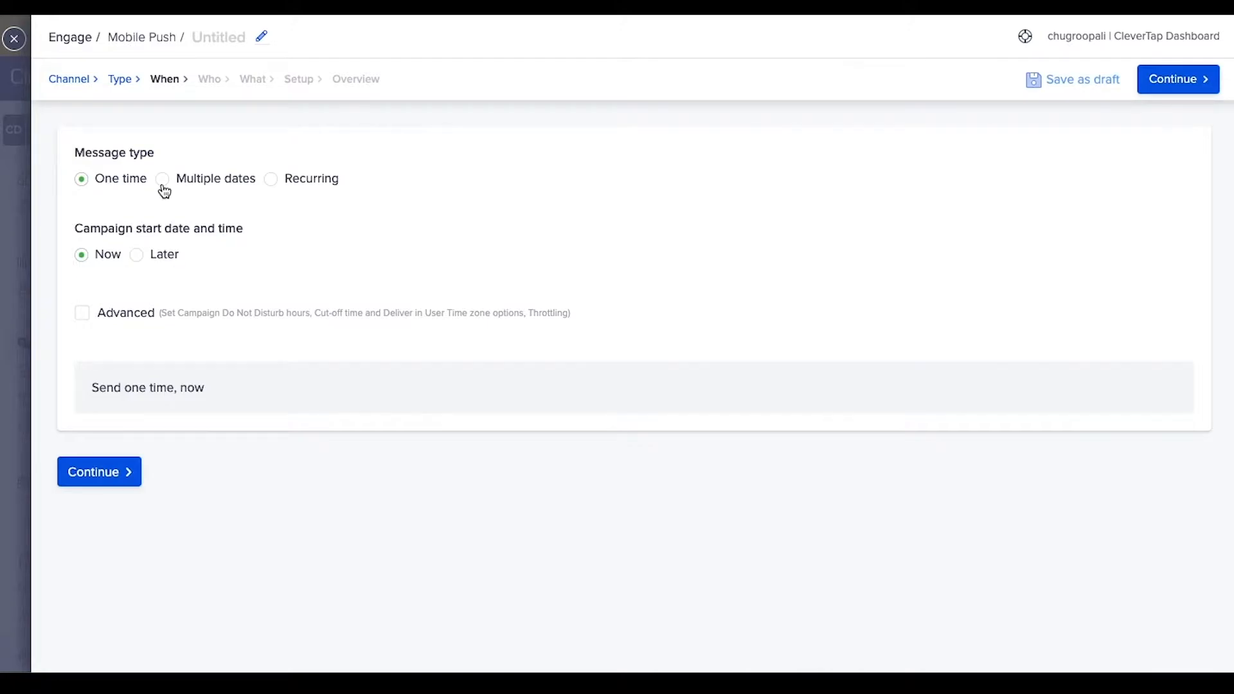
pyautogui.click(273, 180)
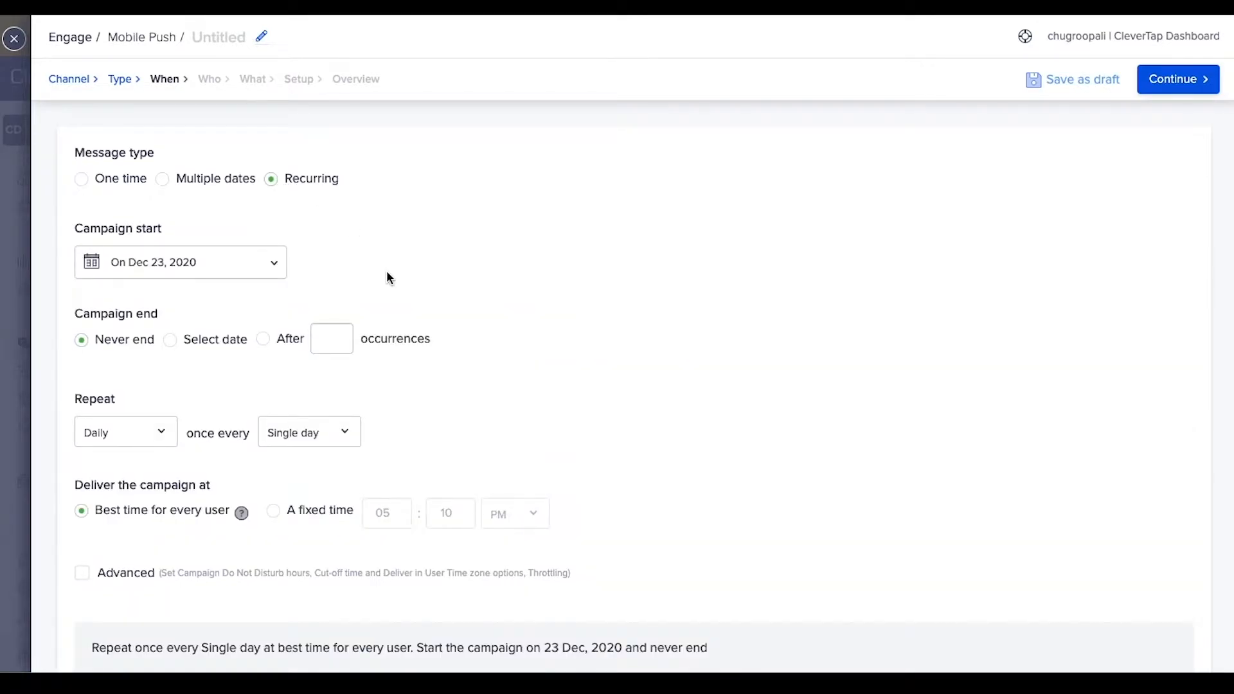
# - Set the campaign start date to Jan 10, 2021
pyautogui.click(273, 267)
pyautogui.click(242, 309)
pyautogui.click(206, 361)
pyautogui.click(163, 307)
pyautogui.scroll(3, 133, 395)
pyautogui.click(119, 364)
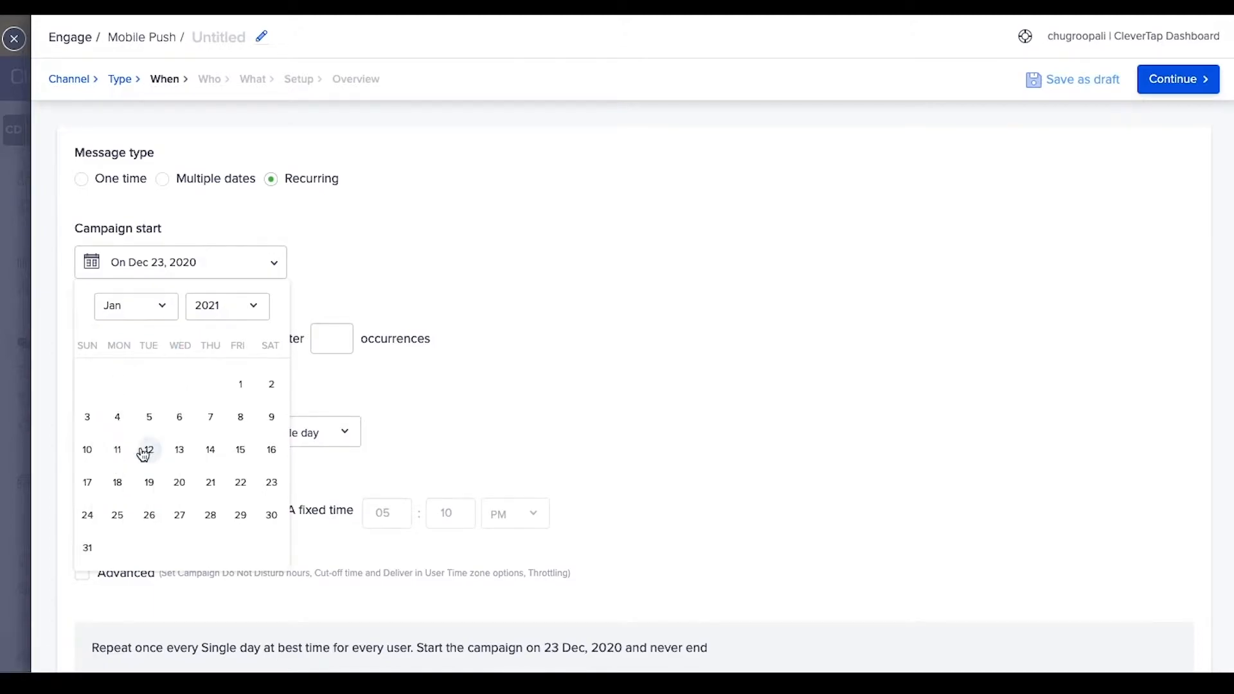
pyautogui.click(88, 449)
# - Have the campaign end on a selected date and set that date to Mar 02, 2021
pyautogui.scroll(-1, 427, 383)
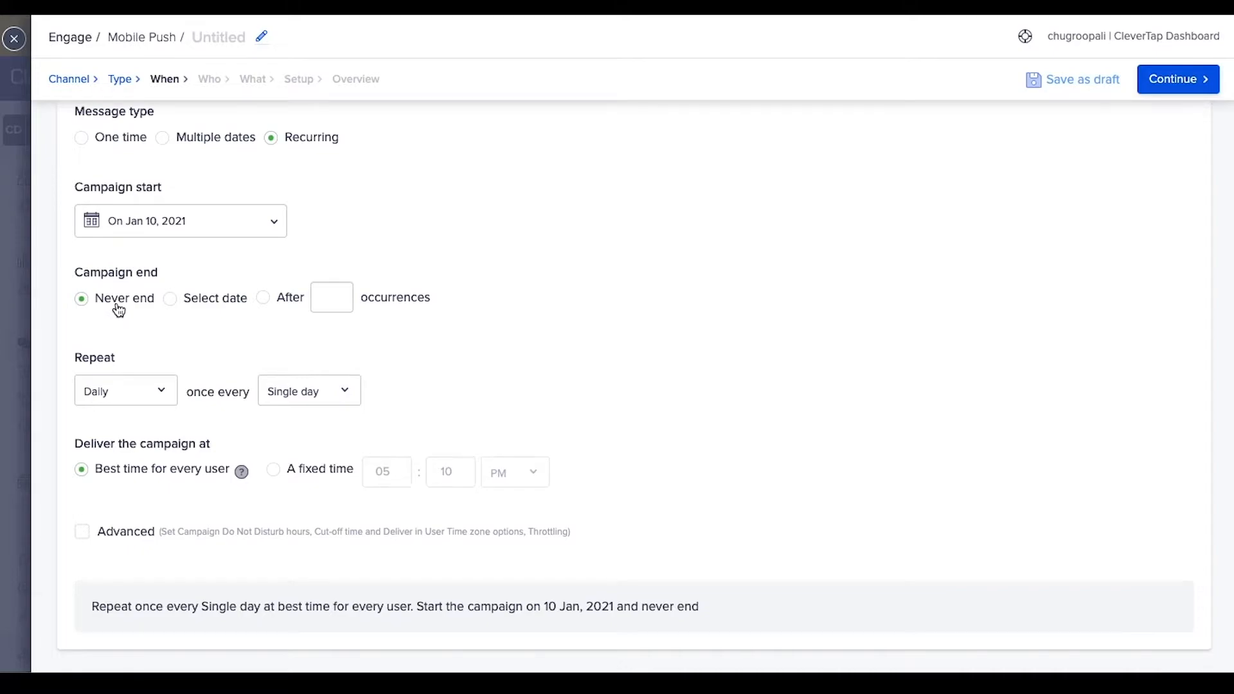
pyautogui.click(172, 300)
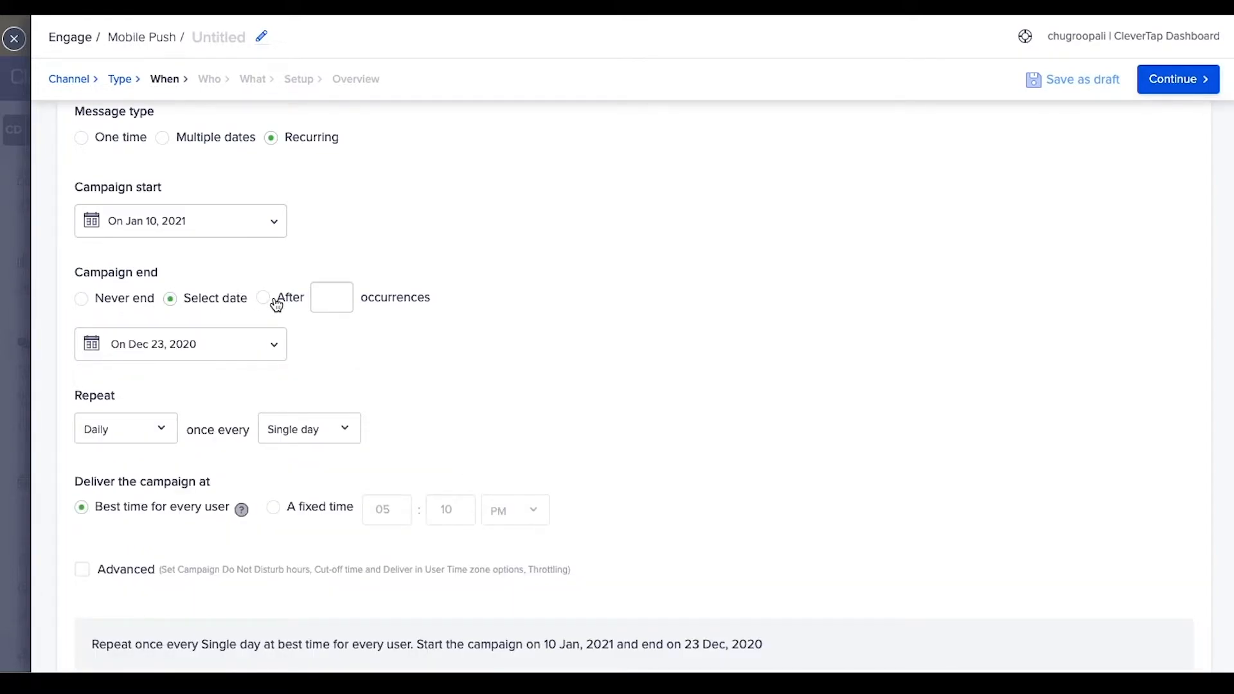
pyautogui.click(206, 351)
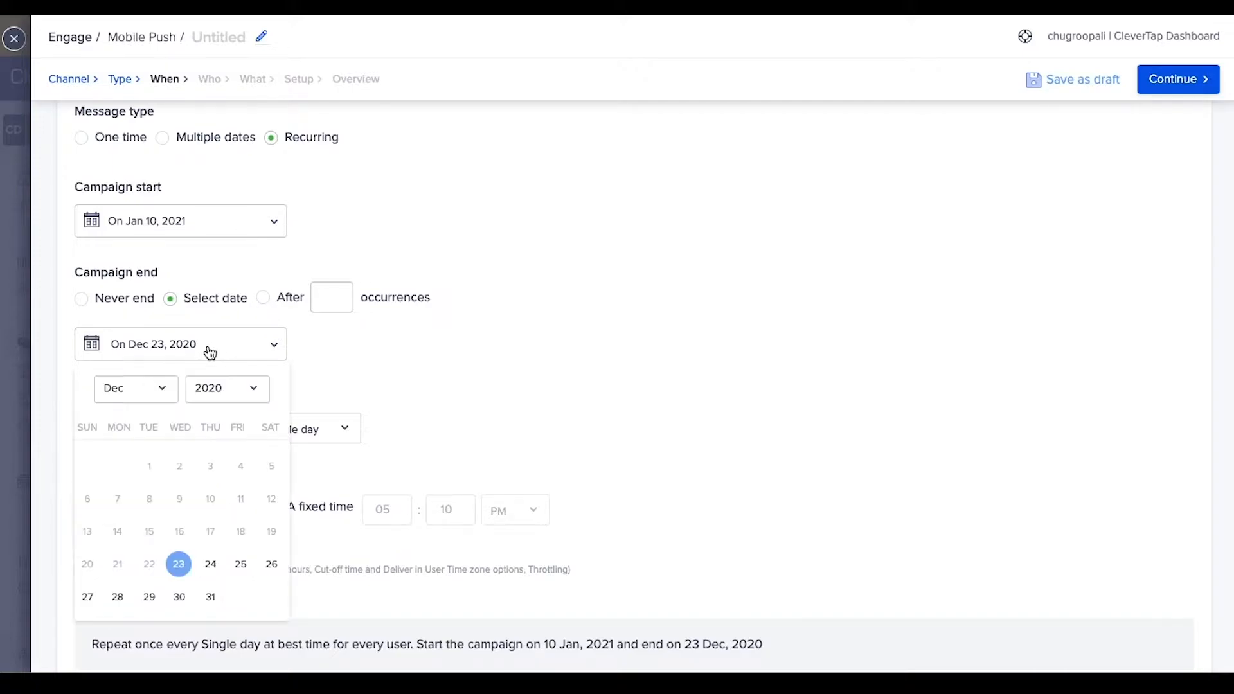
pyautogui.click(234, 389)
pyautogui.click(225, 445)
pyautogui.click(164, 394)
pyautogui.scroll(3, 138, 465)
pyautogui.click(146, 499)
pyautogui.click(149, 467)
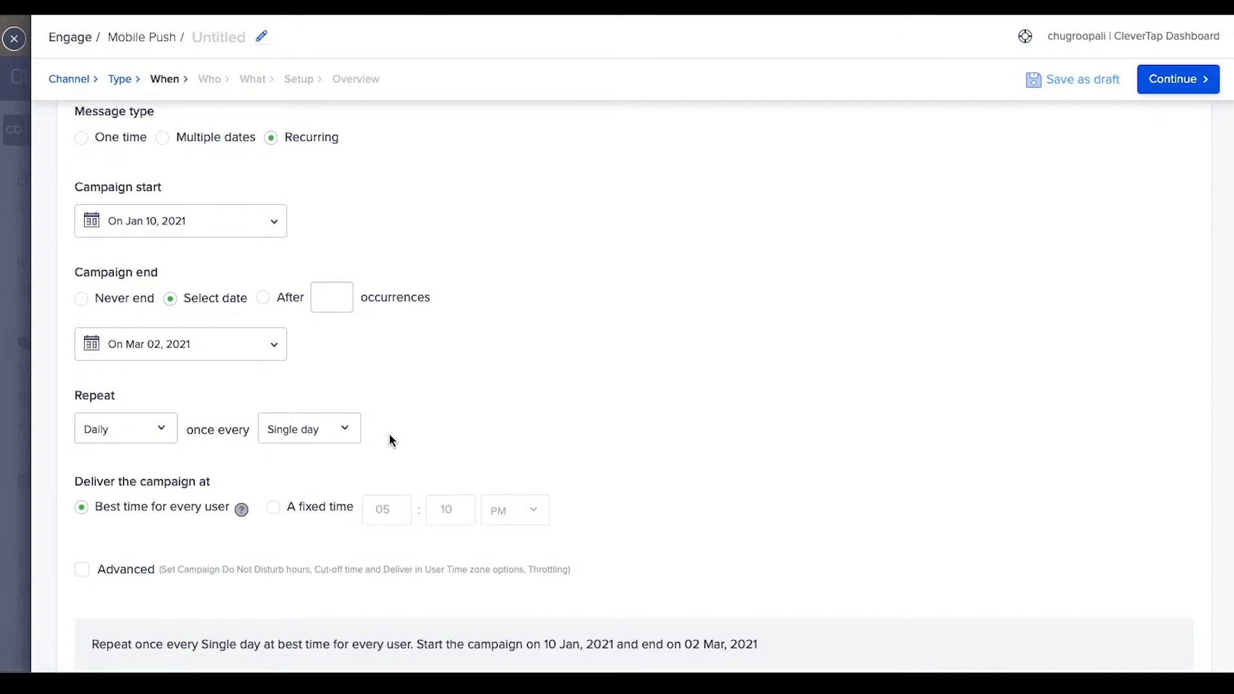
# - Set the campaign to repeat weekly, once every single week, on Monday
pyautogui.click(147, 442)
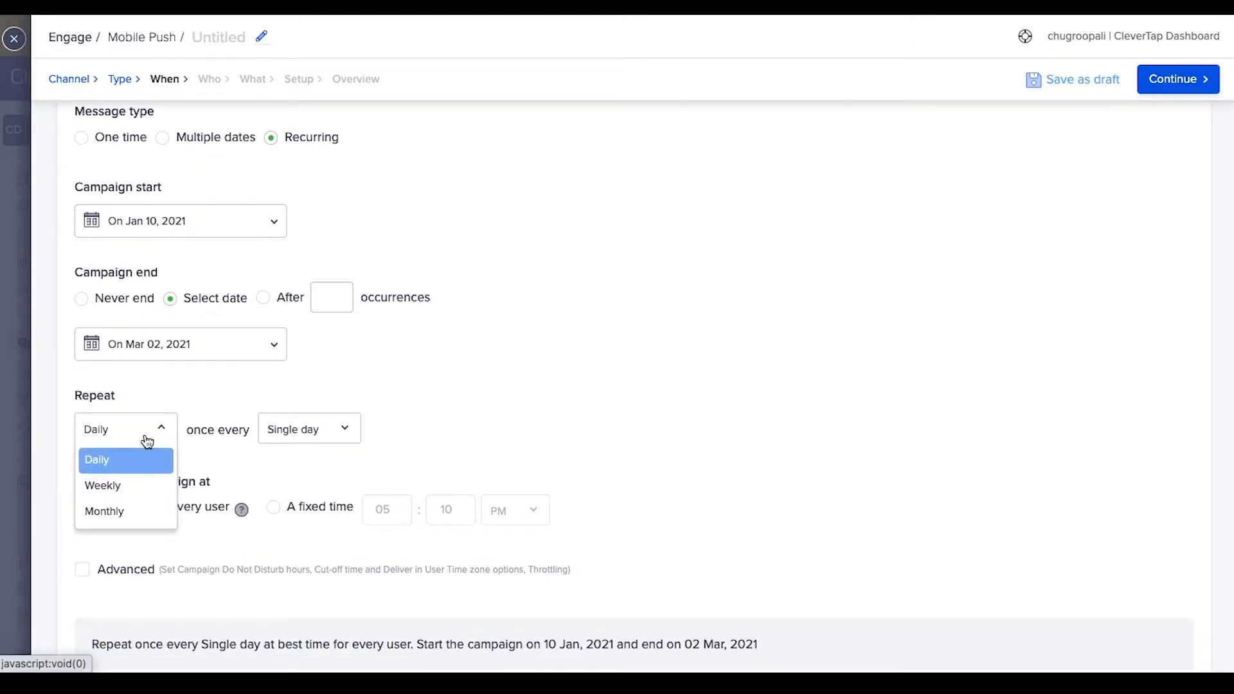
pyautogui.click(137, 490)
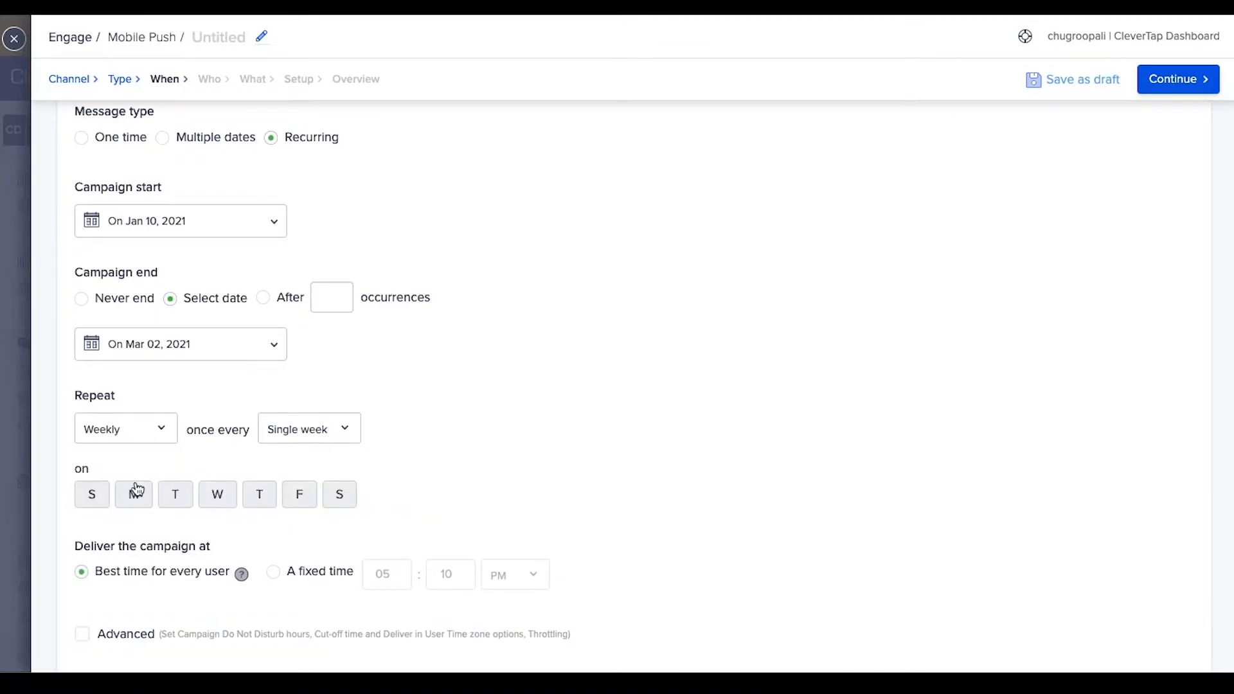
pyautogui.click(142, 503)
# - Deliver the campaign at a fixed time of 05:10 PM and enable the advanced delivery options
pyautogui.scroll(-3, 141, 504)
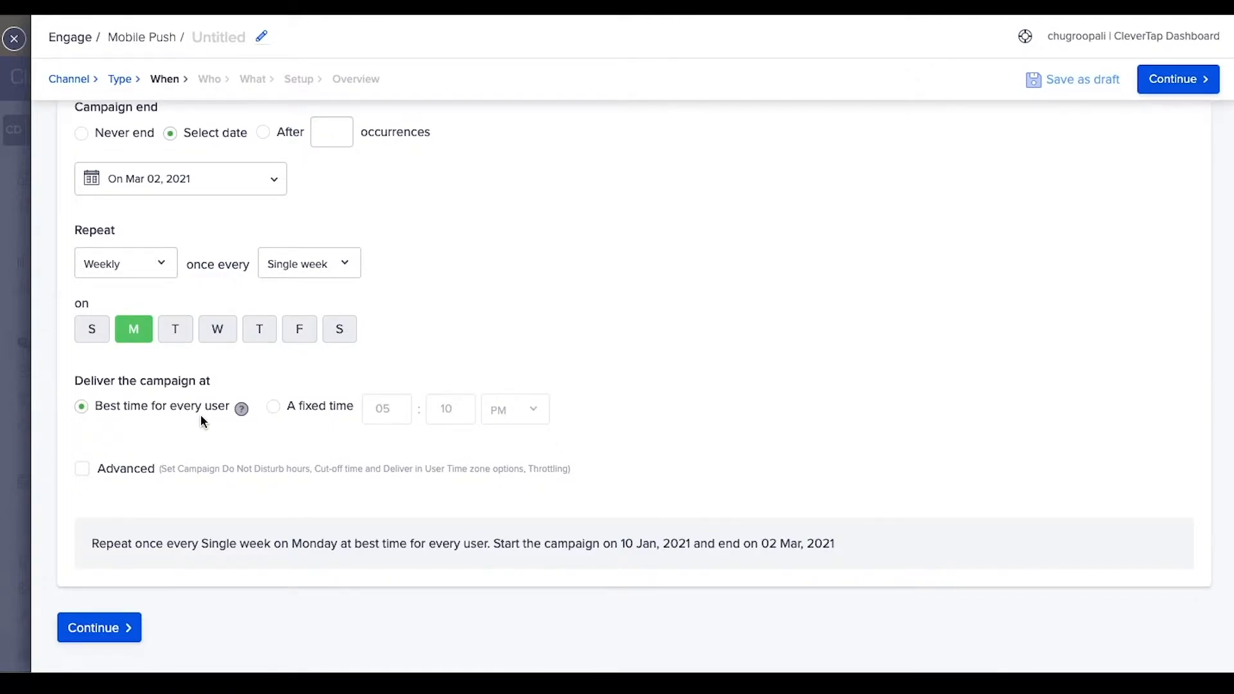
pyautogui.click(273, 407)
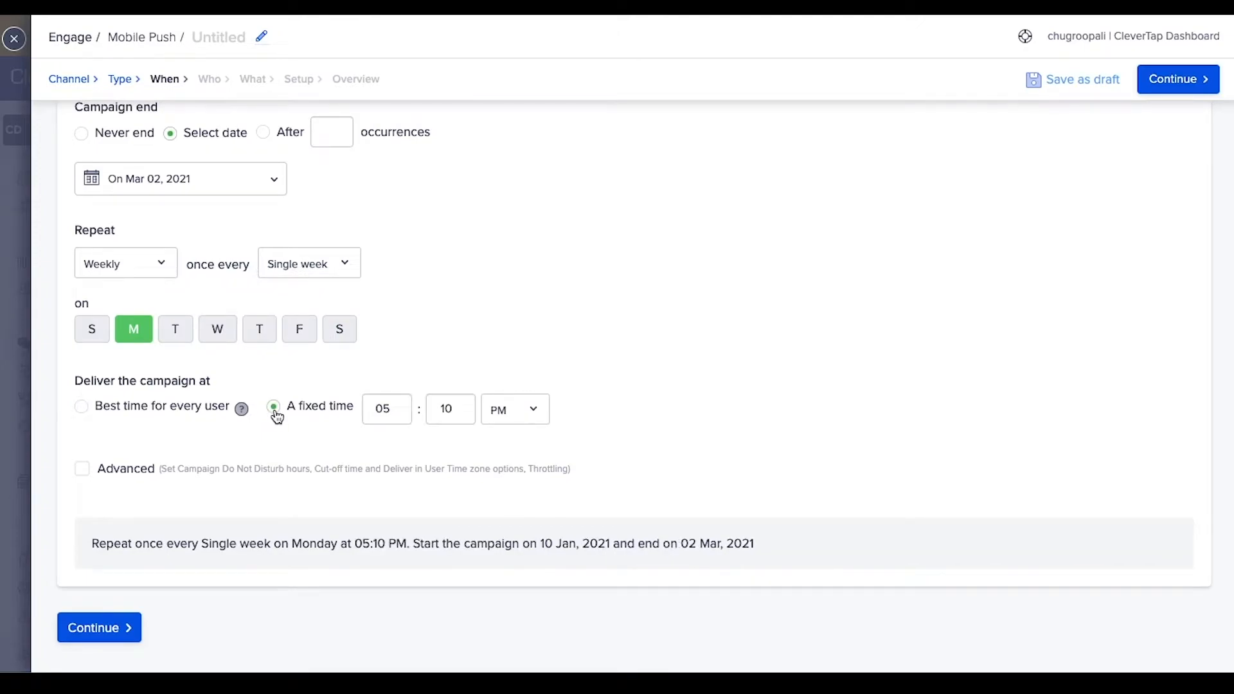
pyautogui.click(83, 468)
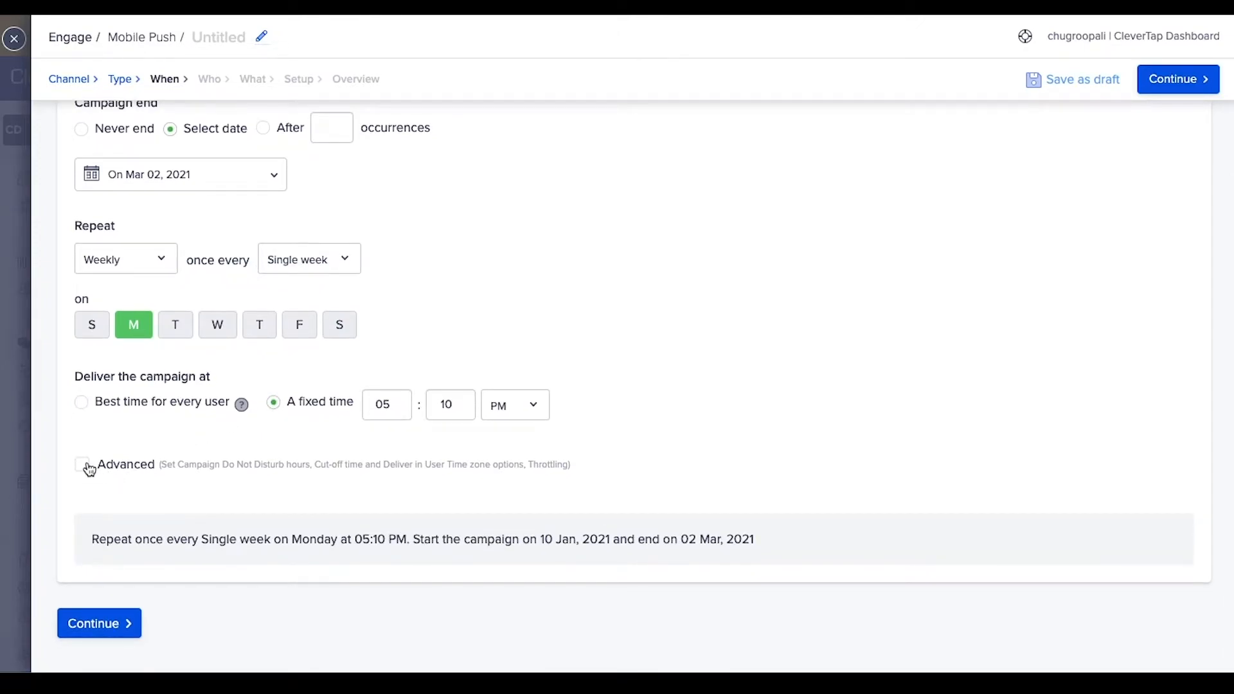
# - Turn on delivery in the user's time zone, review its handling options, and turn it off again
pyautogui.scroll(-3, 89, 470)
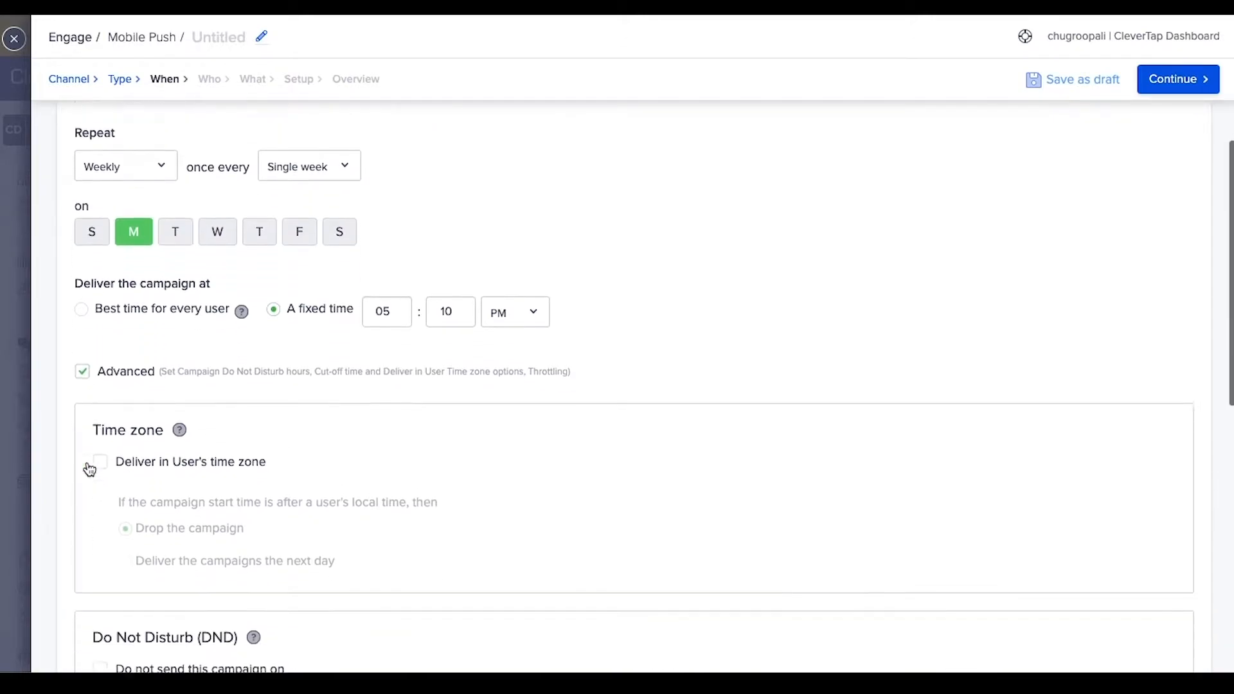
pyautogui.click(101, 347)
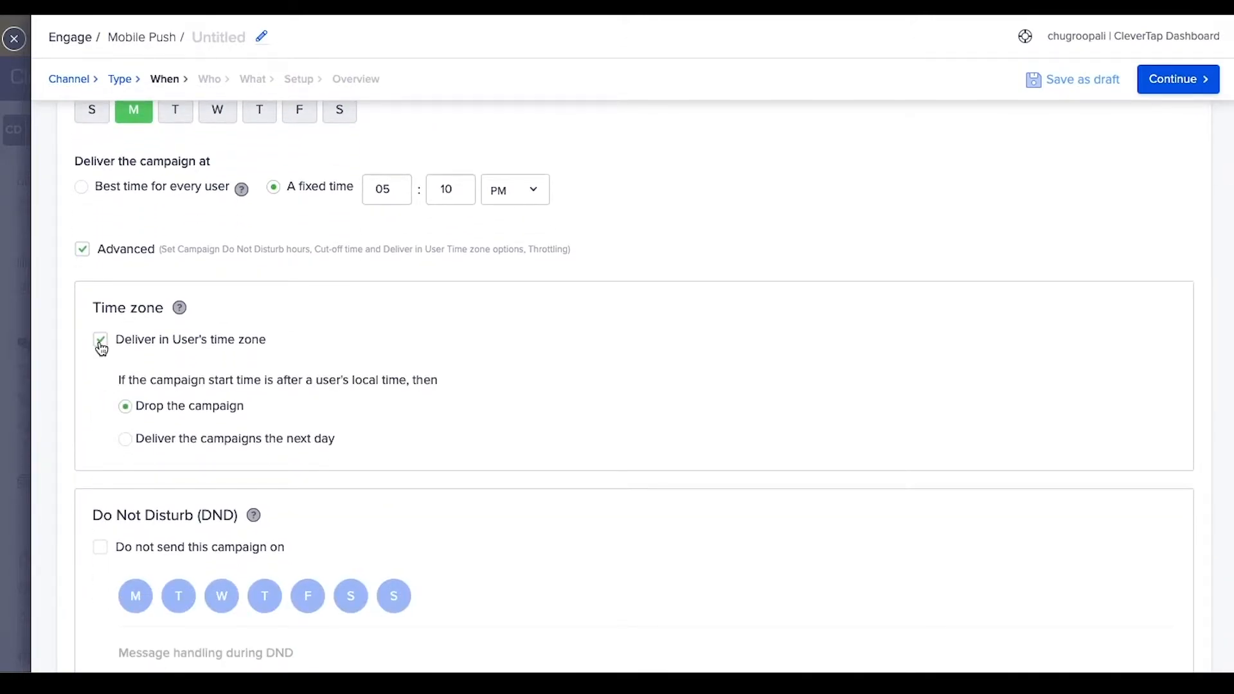
pyautogui.scroll(-1, 101, 348)
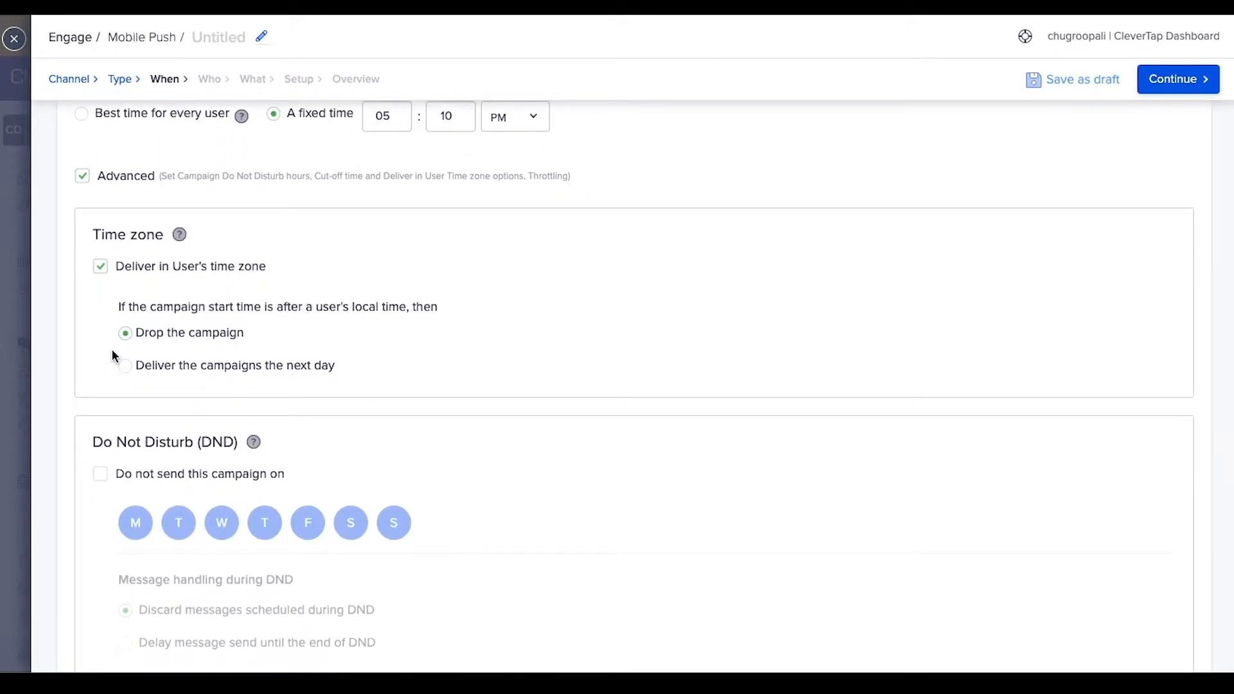
pyautogui.scroll(1, 114, 355)
pyautogui.click(100, 302)
# - Enable Do Not Disturb, exclude Wednesday and Tuesday from its days, and disable it again
pyautogui.scroll(-2, 100, 302)
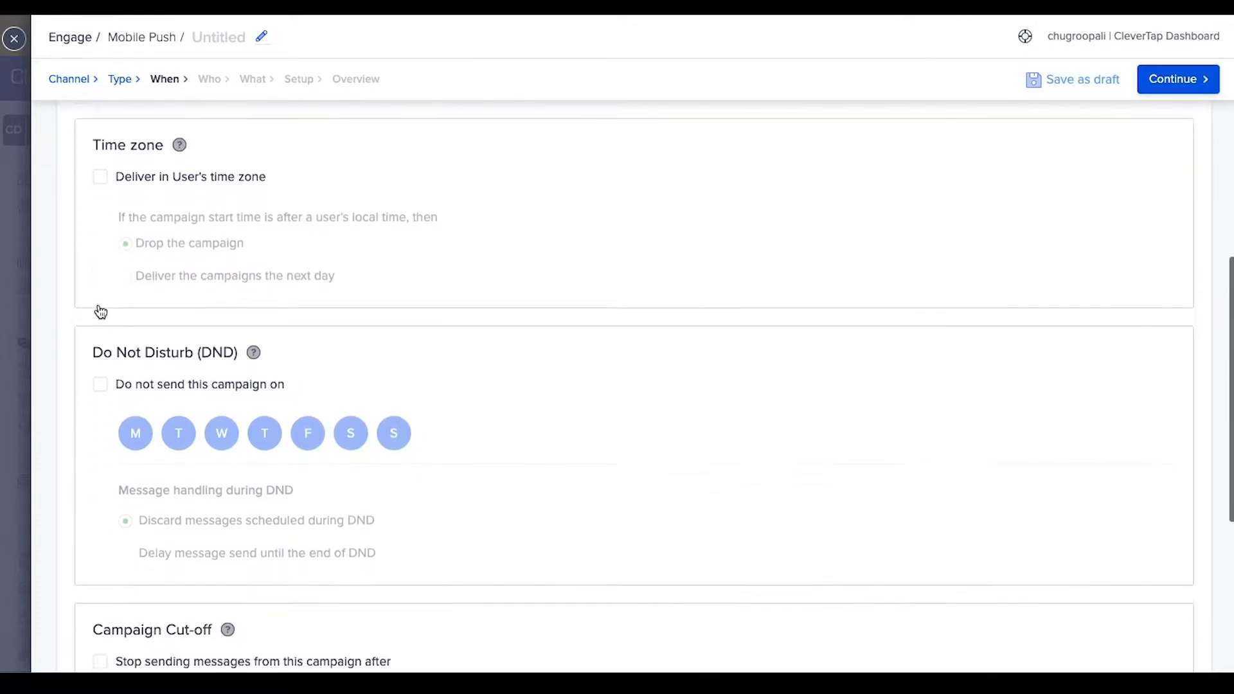
pyautogui.click(100, 362)
pyautogui.scroll(-1, 101, 364)
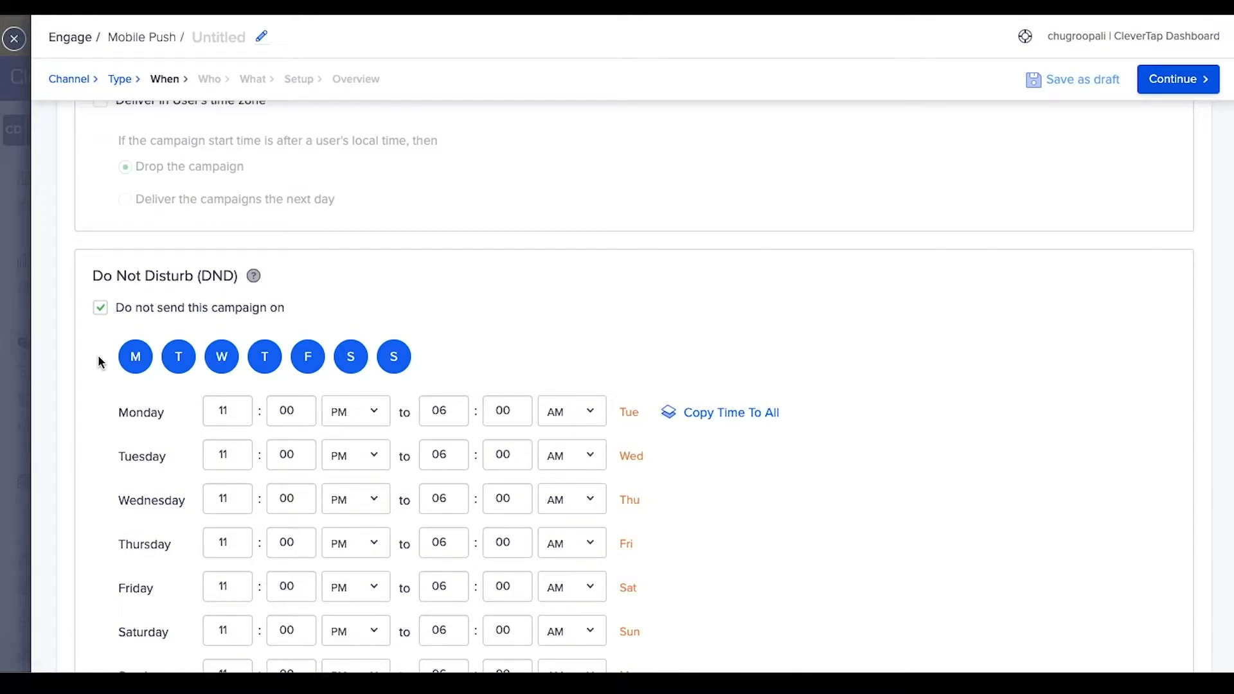
pyautogui.click(220, 372)
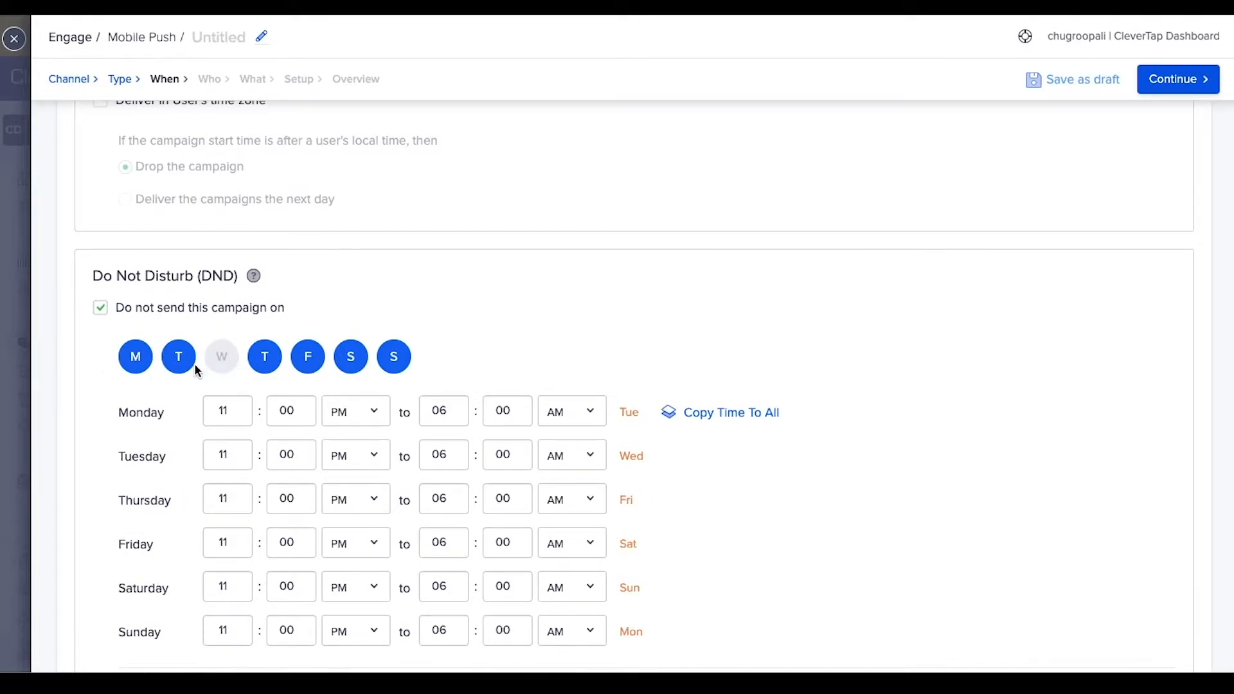
pyautogui.click(193, 370)
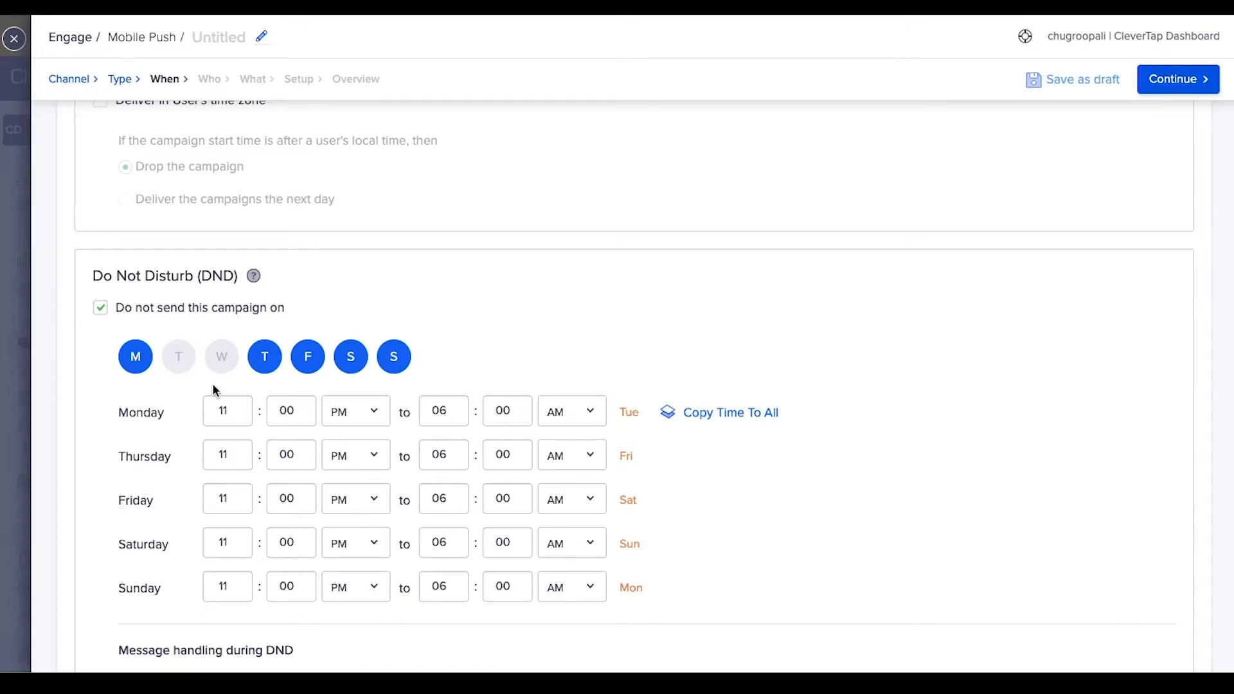
pyautogui.click(100, 307)
# - Turn on the campaign cut-off for stopping messages after a set time, and turn it off again
pyautogui.scroll(-3, 102, 402)
pyautogui.click(100, 418)
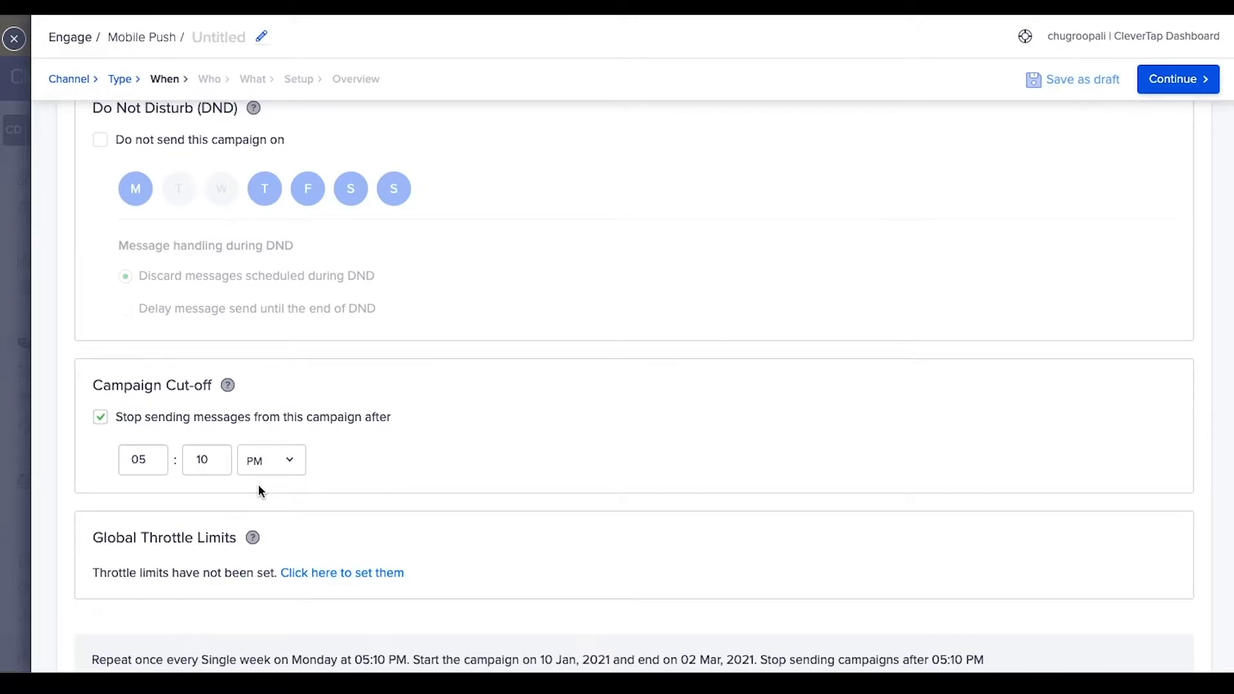
pyautogui.click(101, 419)
pyautogui.scroll(-2, 131, 522)
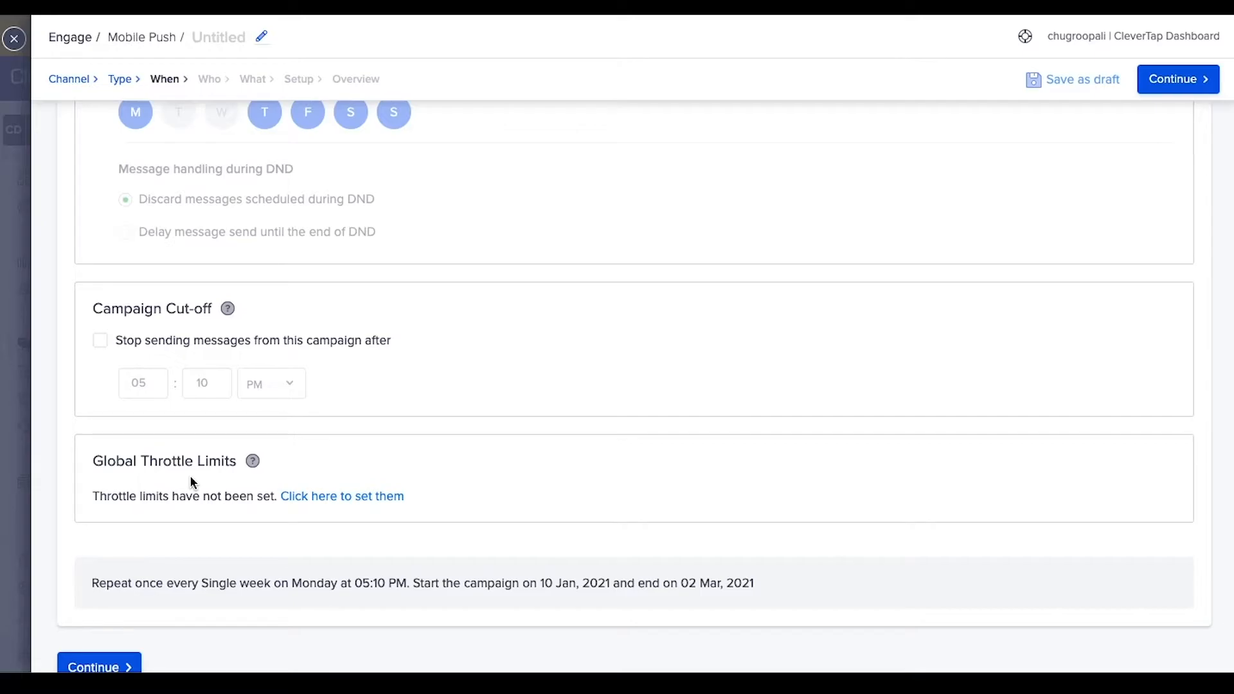
# - Switch delivery back to the best time for every user and disable the advanced options
pyautogui.scroll(10, 187, 473)
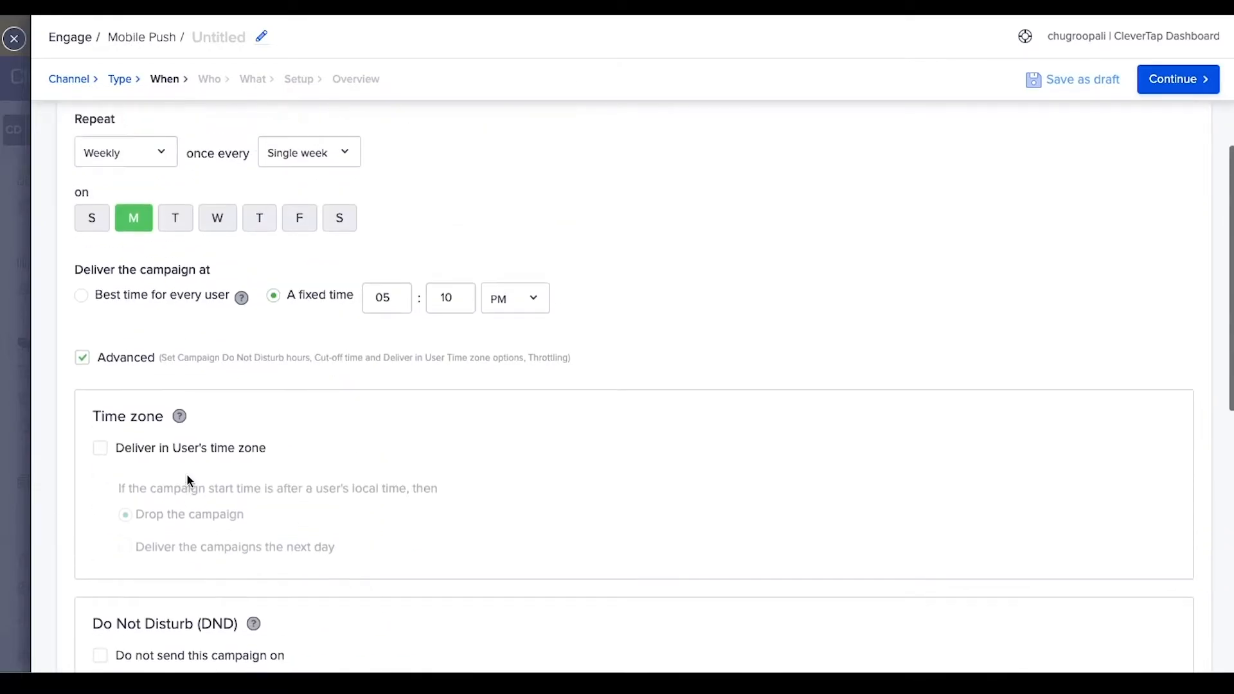
pyautogui.click(82, 312)
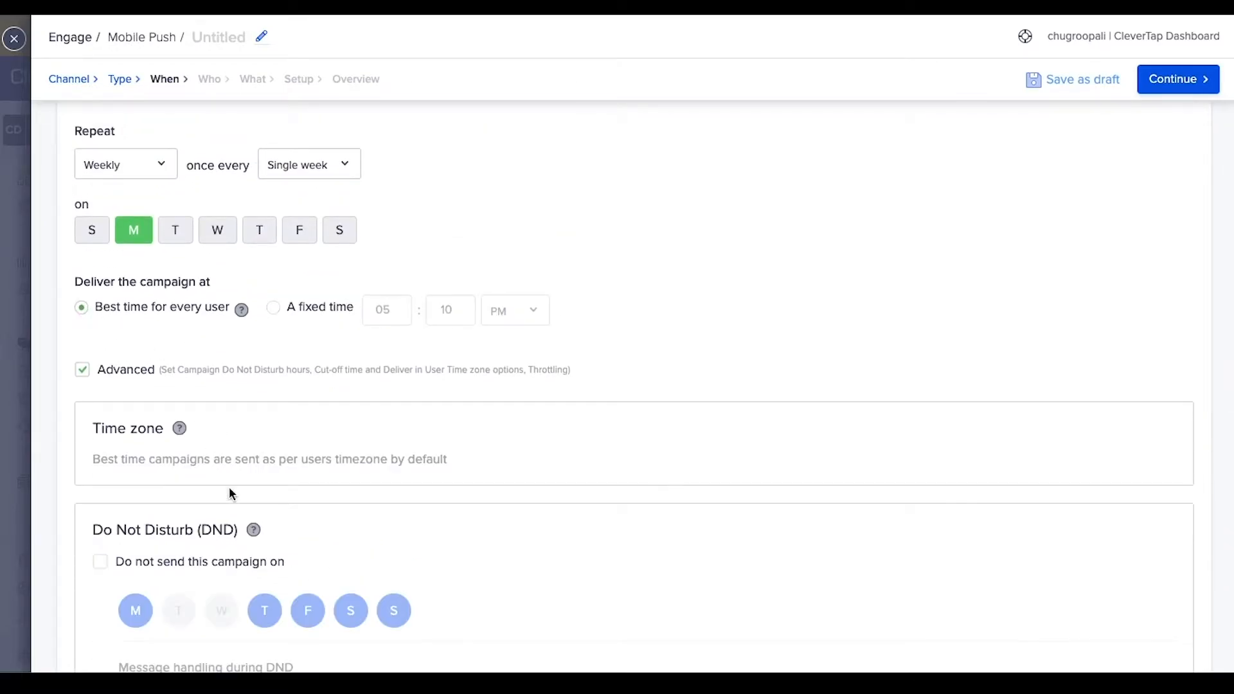
pyautogui.scroll(-3, 228, 492)
pyautogui.click(82, 192)
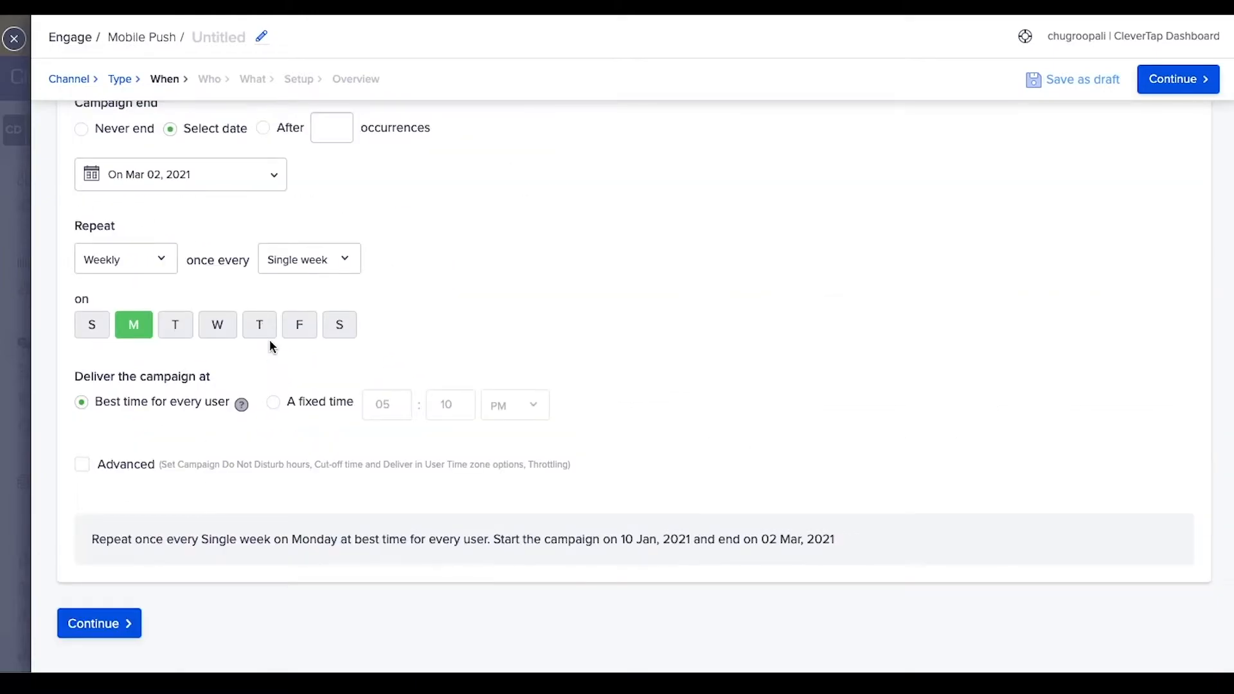
# - Accept the schedule, proceed to the audience stage and open the segment editor with its behavior and property criteria
pyautogui.click(113, 635)
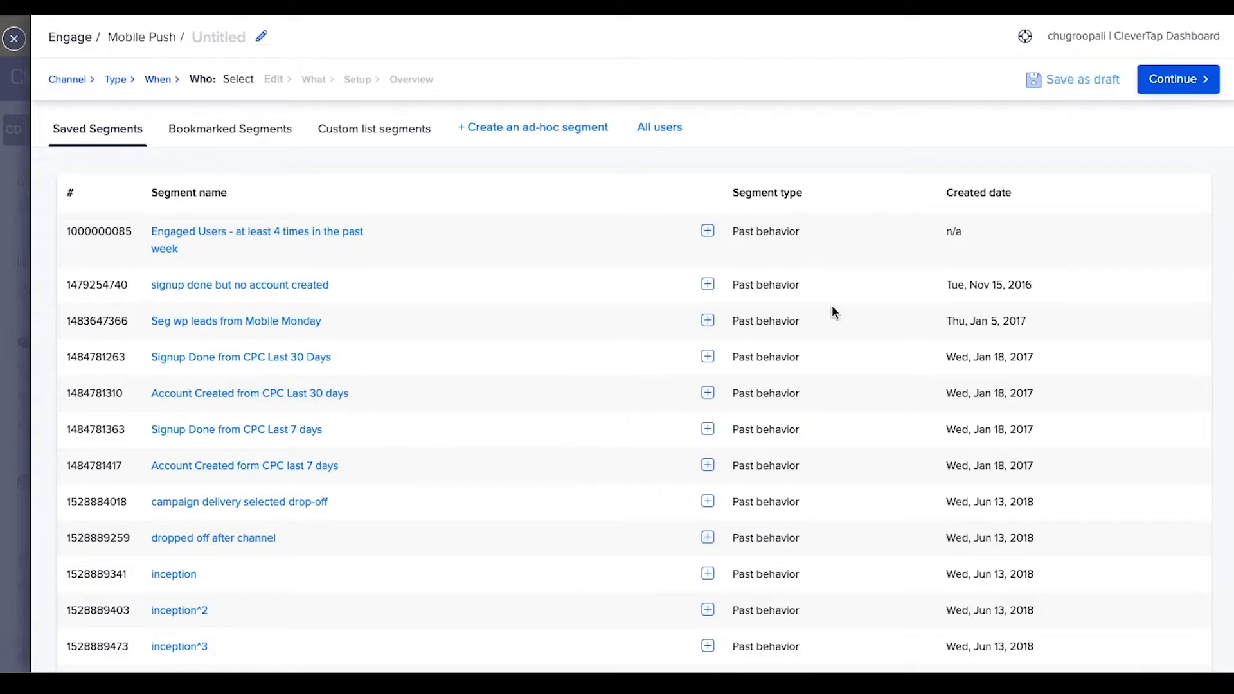
pyautogui.click(1168, 86)
pyautogui.scroll(-3, 653, 388)
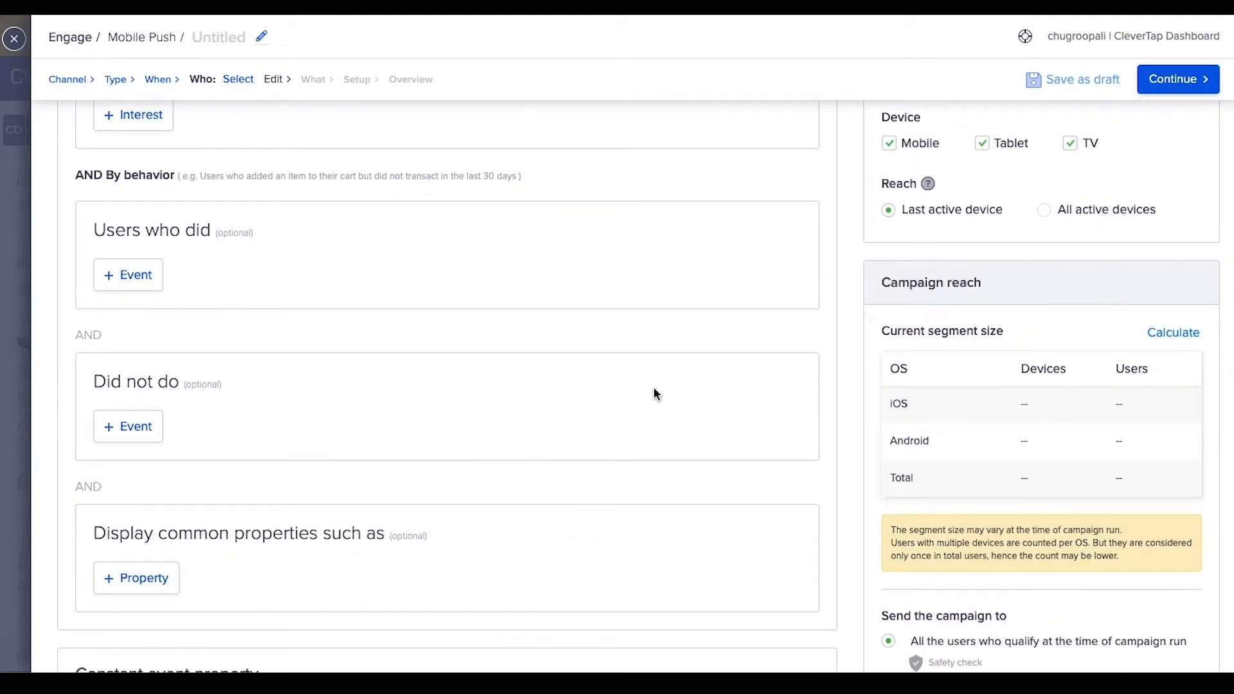
pyautogui.scroll(-3, 654, 389)
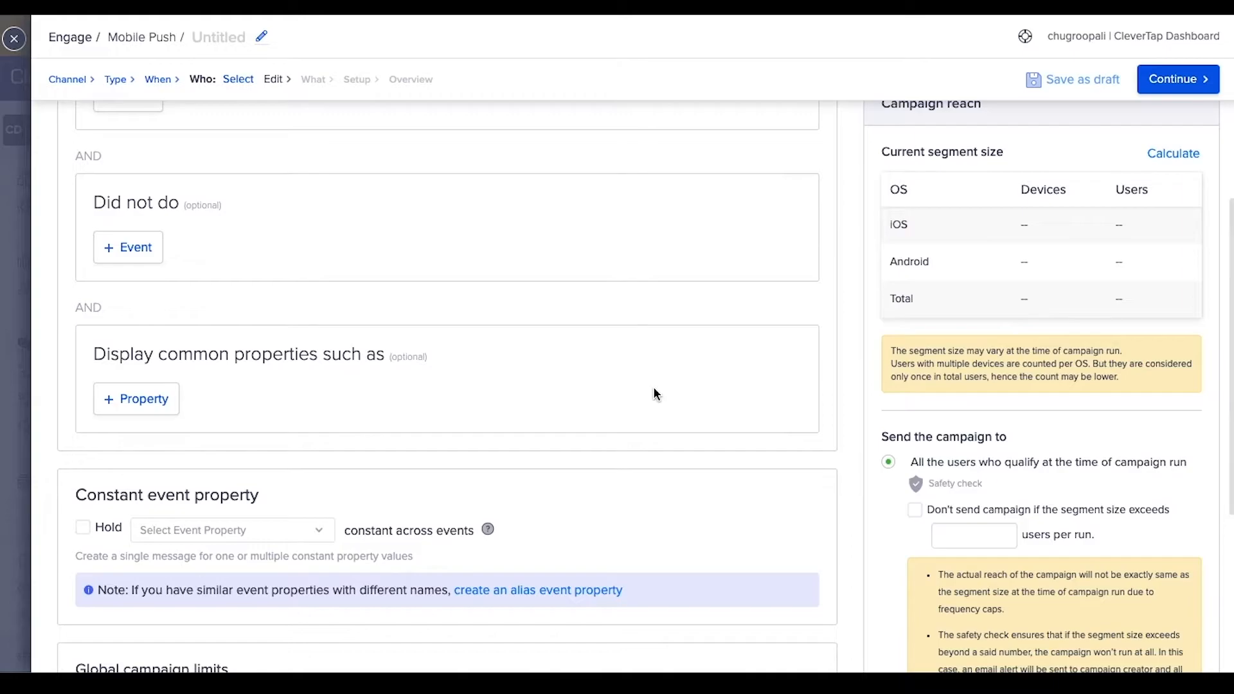
# - Add a common user property filter to the segment requiring Subscribed to Deals of Week to equal true
pyautogui.click(153, 399)
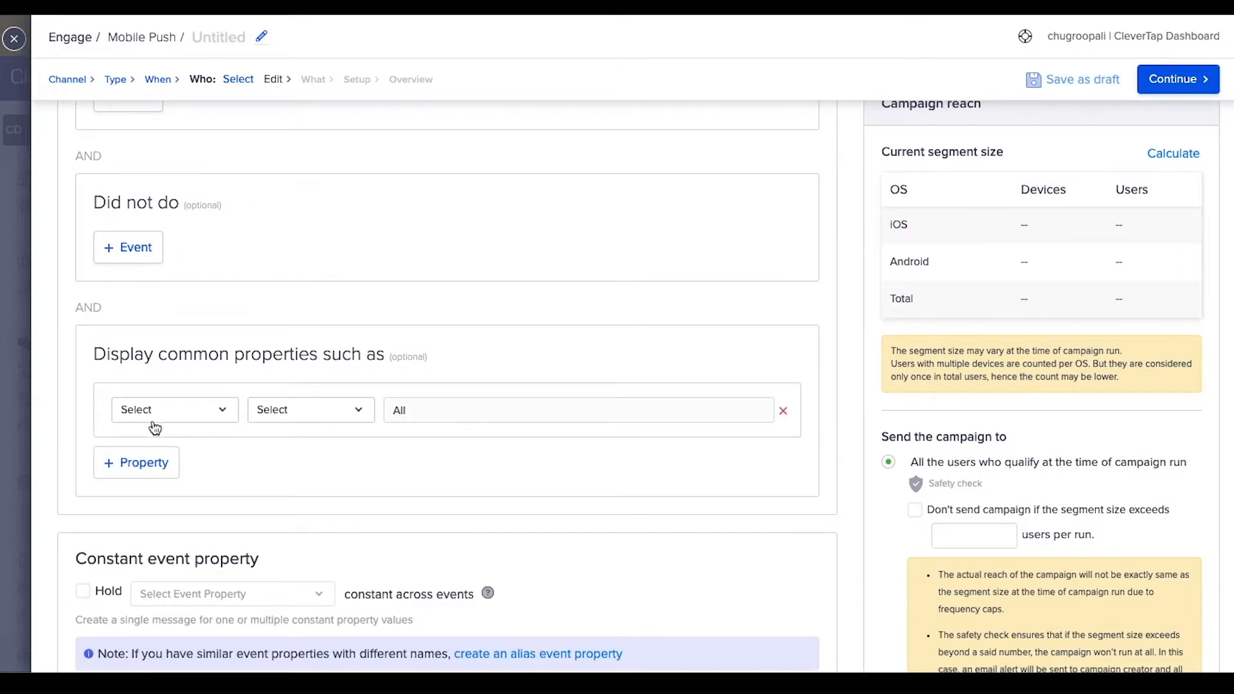
pyautogui.click(151, 418)
pyautogui.click(160, 462)
pyautogui.click(284, 418)
pyautogui.scroll(-3, 311, 551)
pyautogui.write('subscribed')
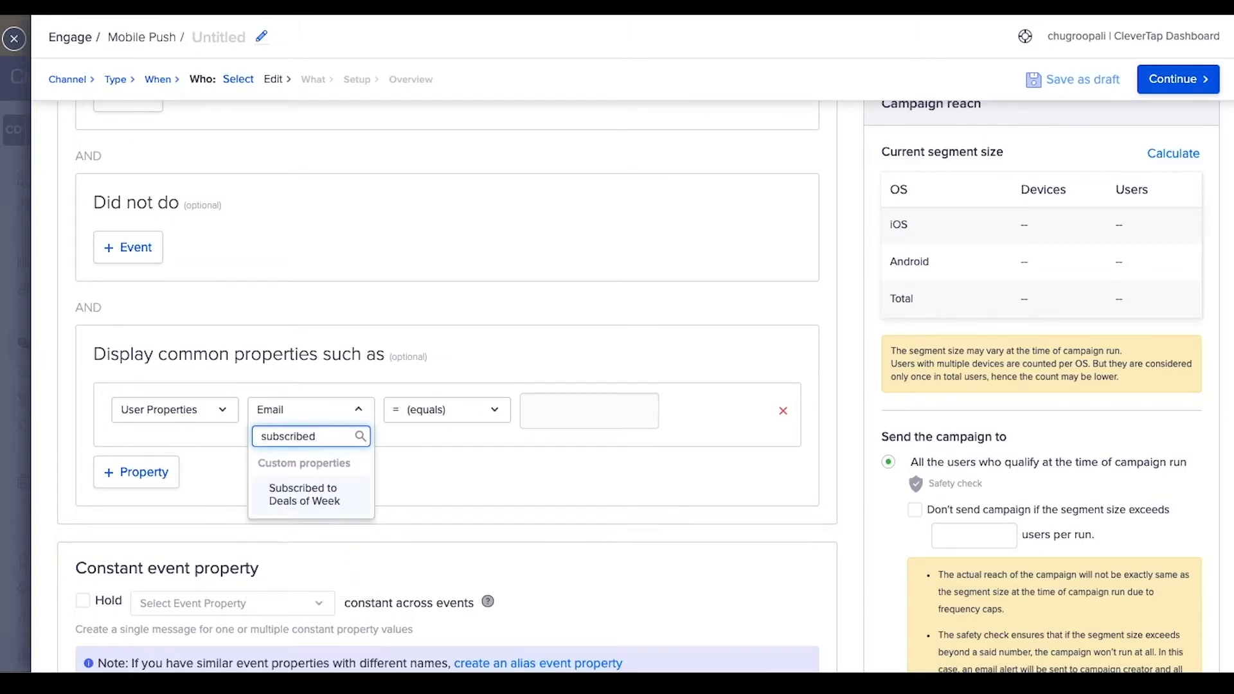
pyautogui.click(302, 495)
pyautogui.click(546, 417)
pyautogui.write('true')
pyautogui.click(567, 445)
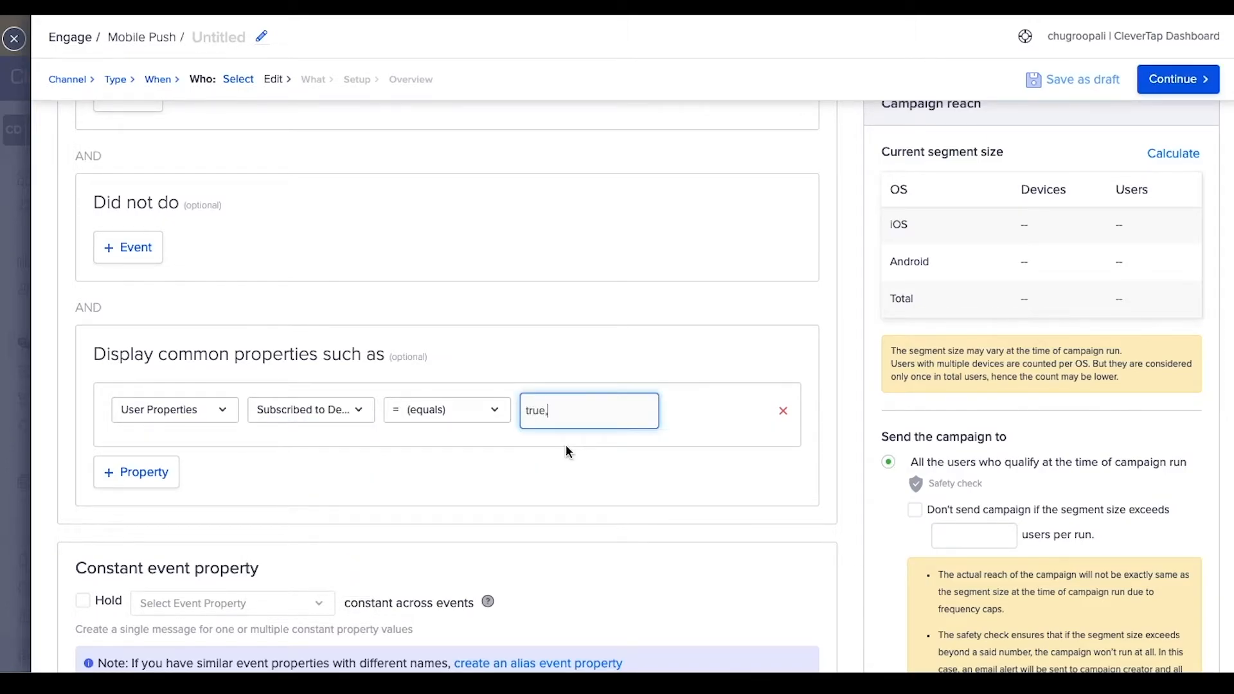
# - Set the delivery reach to all active devices, keeping every OS and device type included
pyautogui.scroll(4, 521, 544)
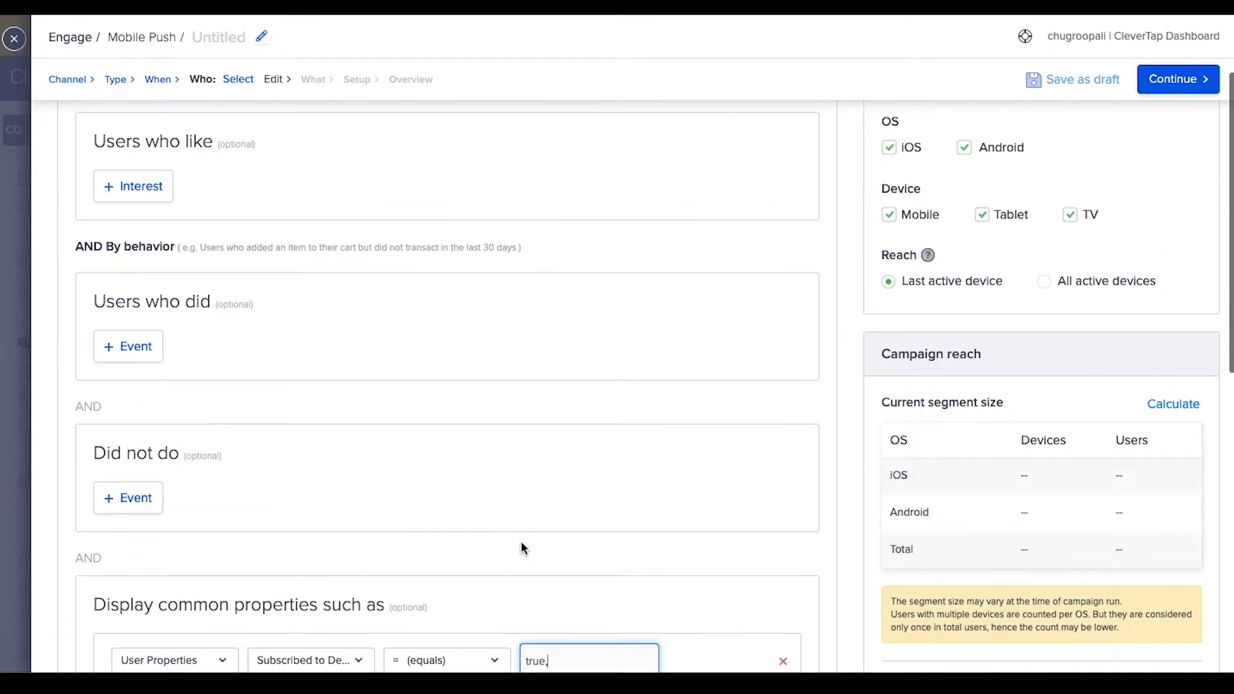
pyautogui.scroll(2, 520, 548)
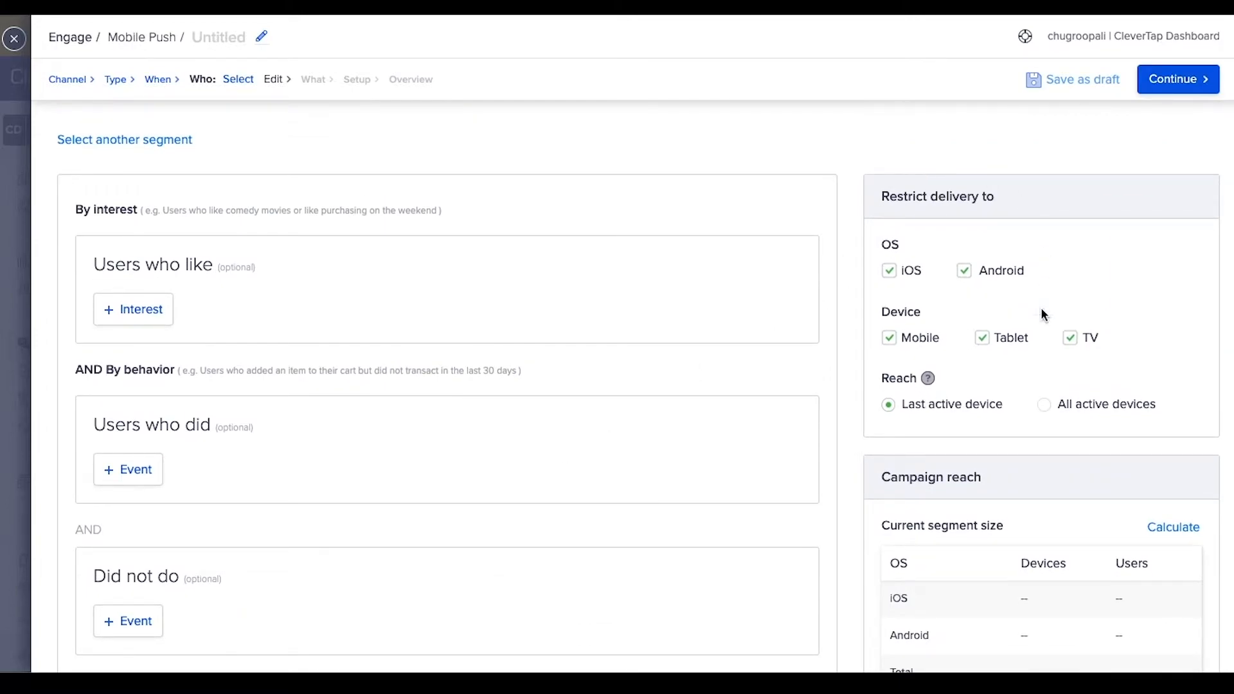
pyautogui.scroll(-1, 800, 309)
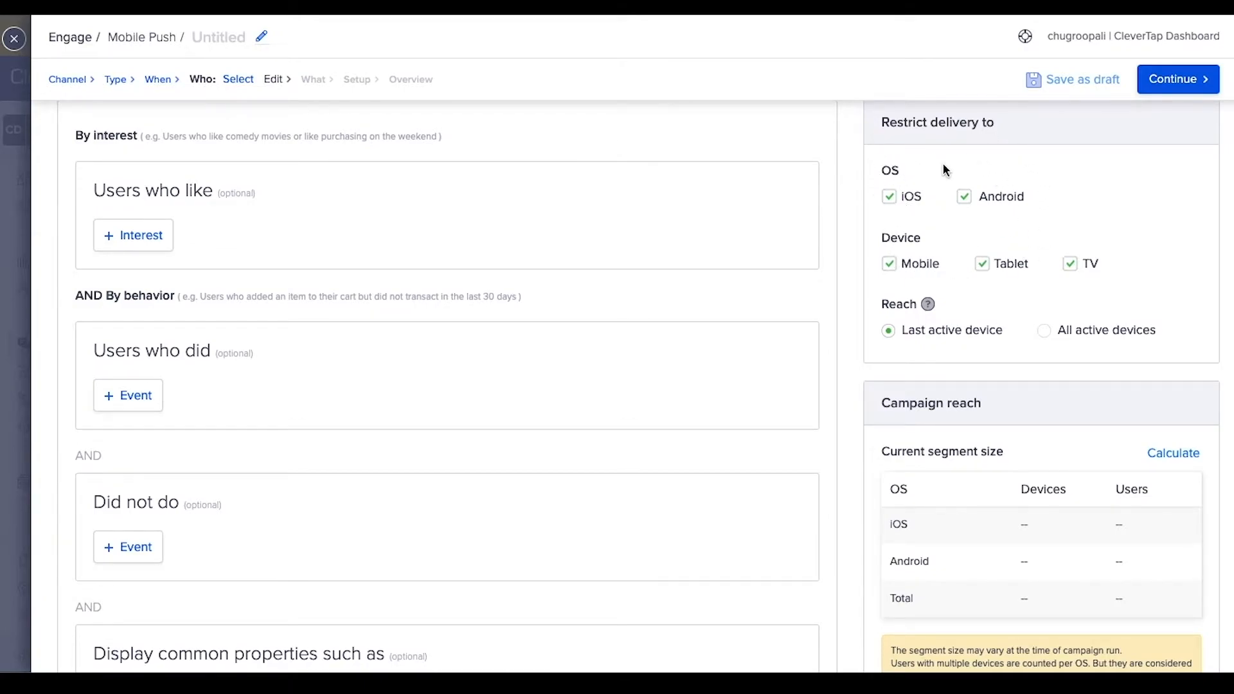
pyautogui.scroll(-1, 767, 321)
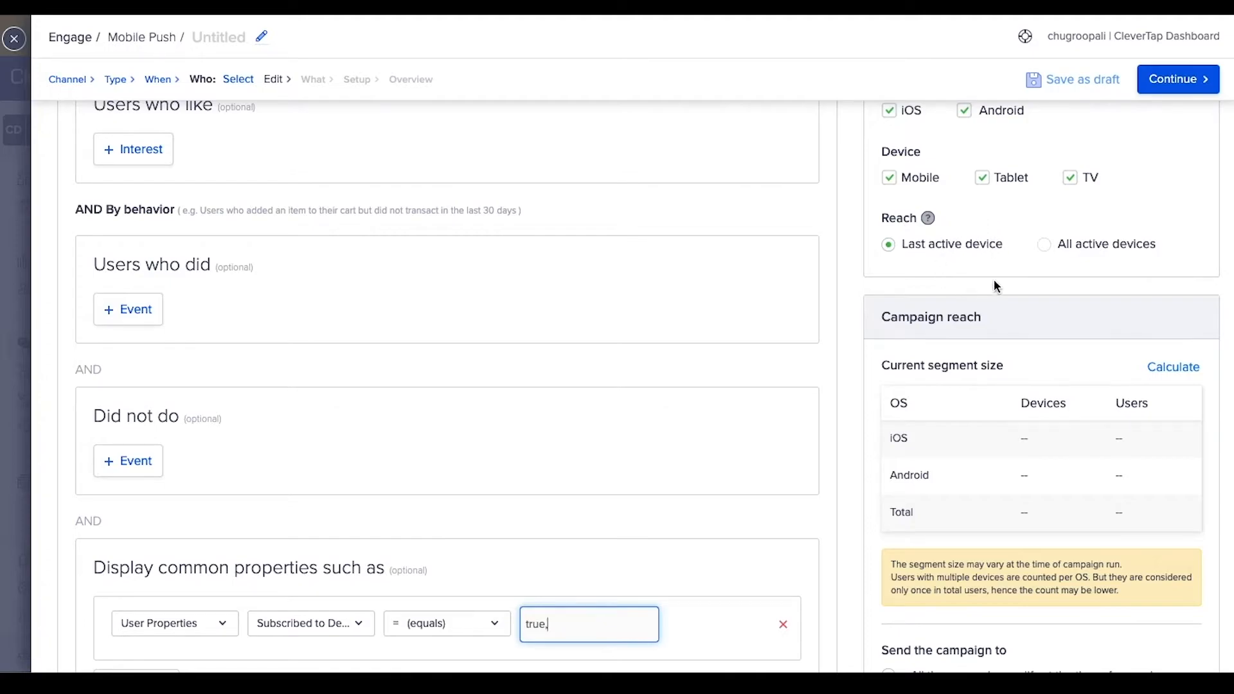
pyautogui.click(1056, 252)
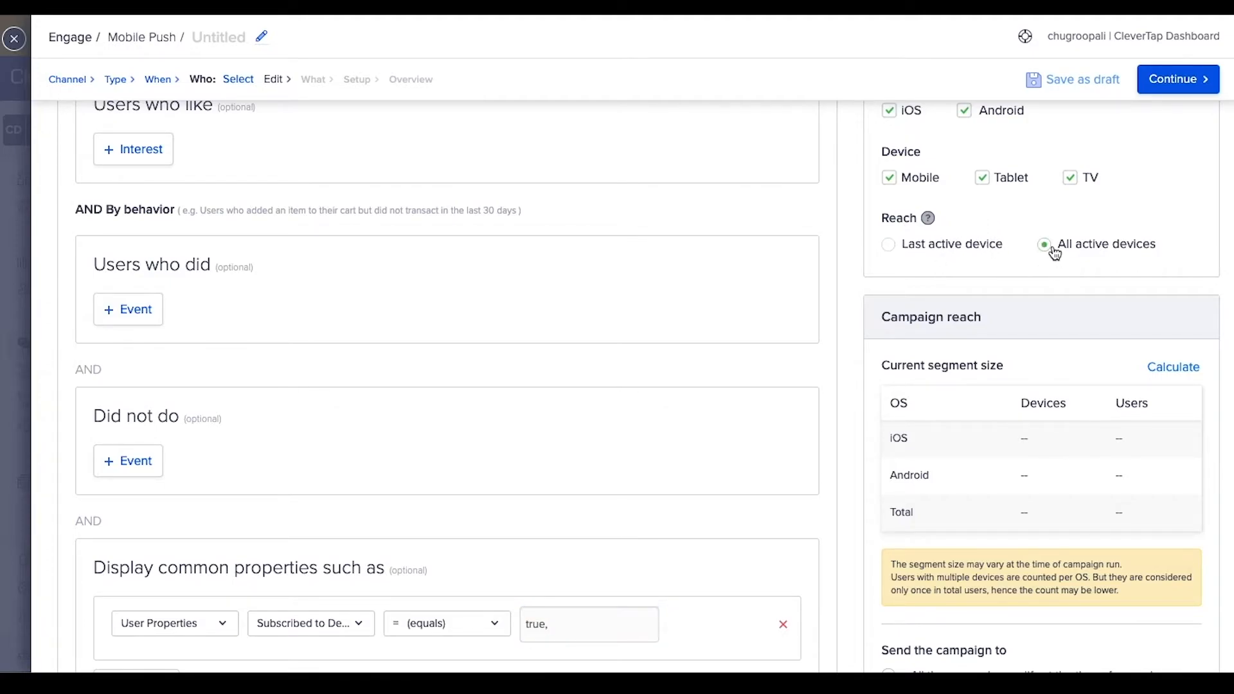
# - Turn on the safety check that blocks the campaign above a segment size per run, and turn it off again
pyautogui.scroll(-2, 1024, 322)
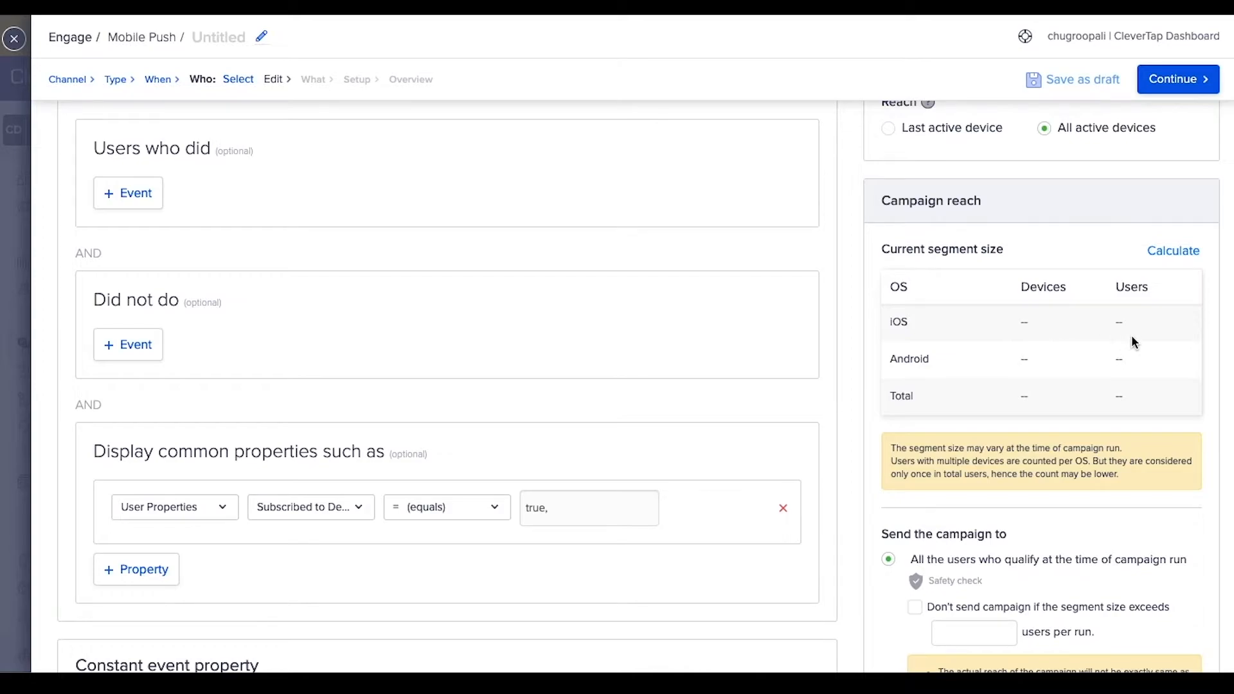
pyautogui.scroll(-2, 1177, 287)
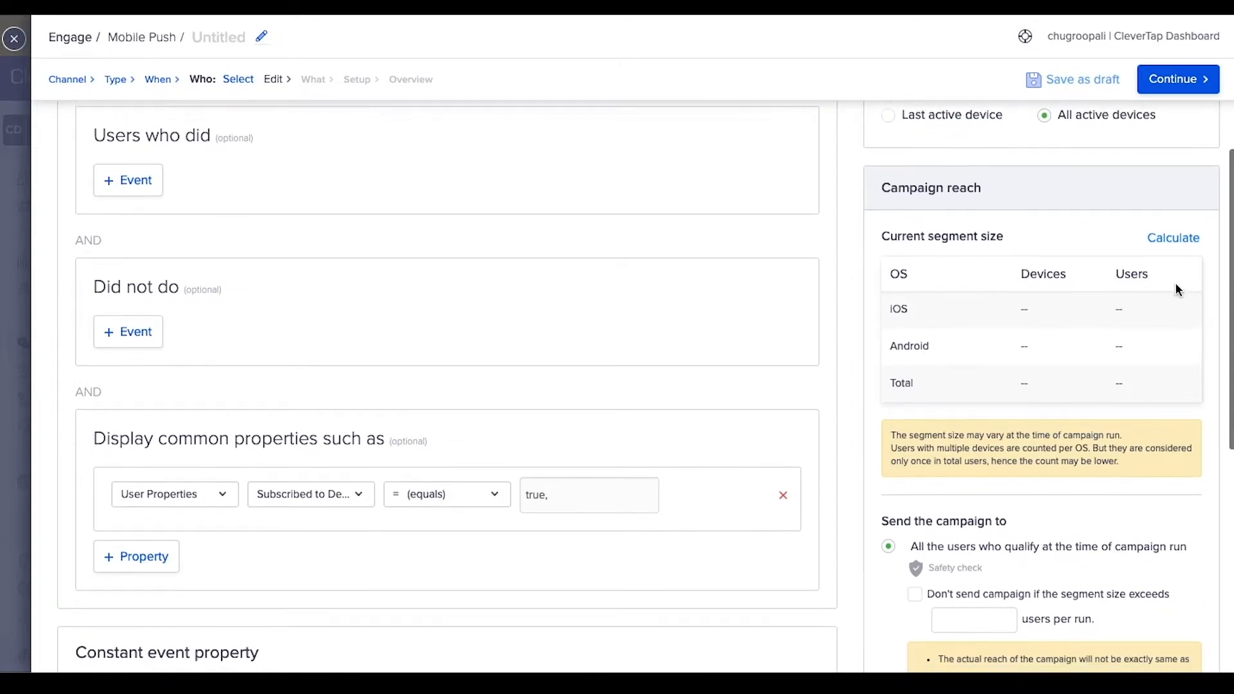
pyautogui.scroll(-2, 1149, 428)
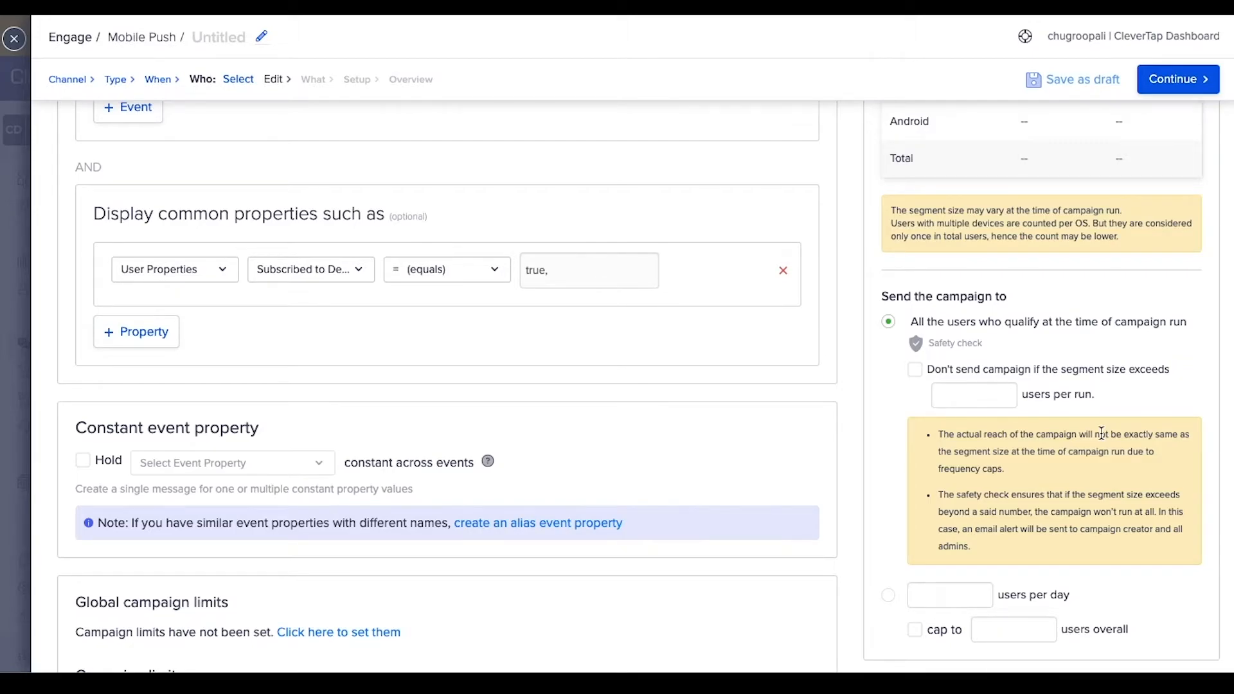
pyautogui.click(916, 371)
pyautogui.click(983, 395)
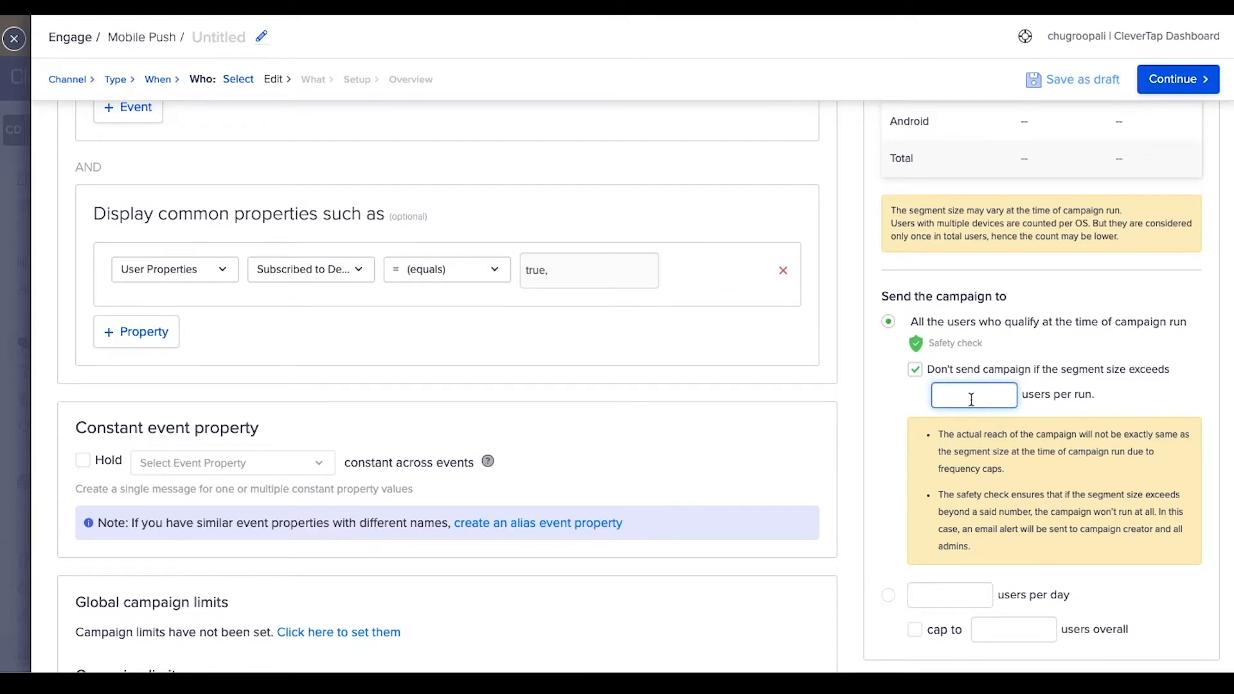
pyautogui.click(915, 371)
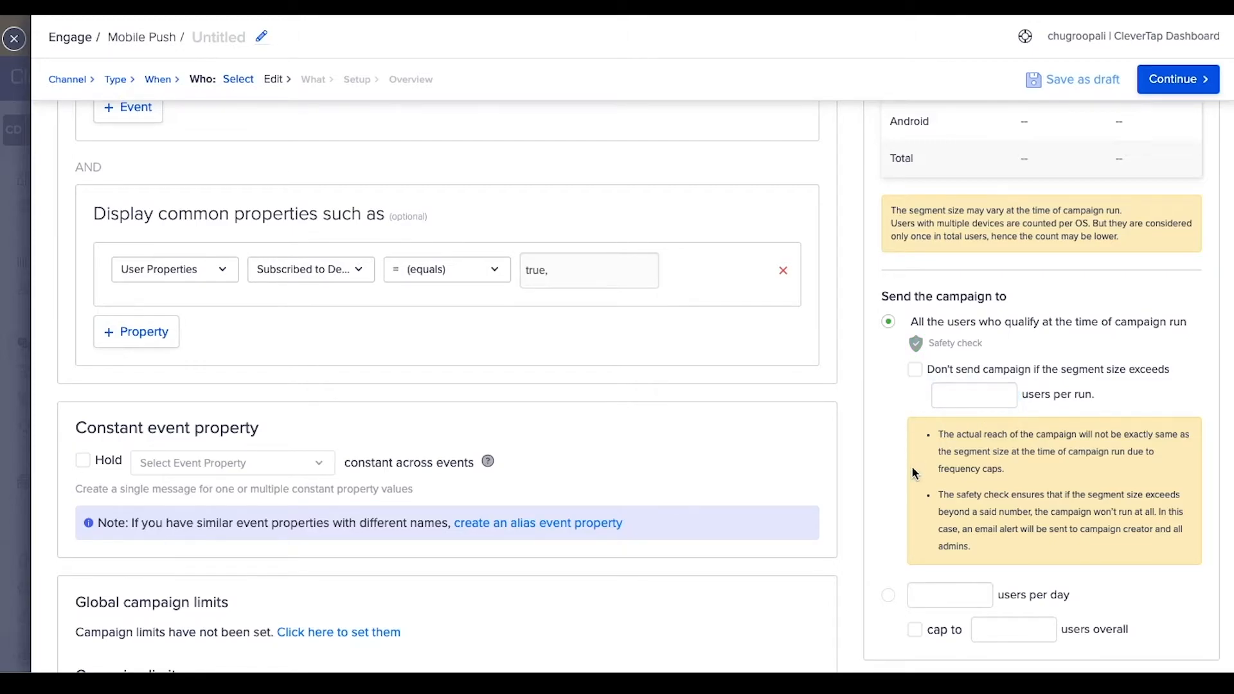
# - Switch the campaign to a users-per-day cap and return it to all users who qualify at run time
pyautogui.click(889, 596)
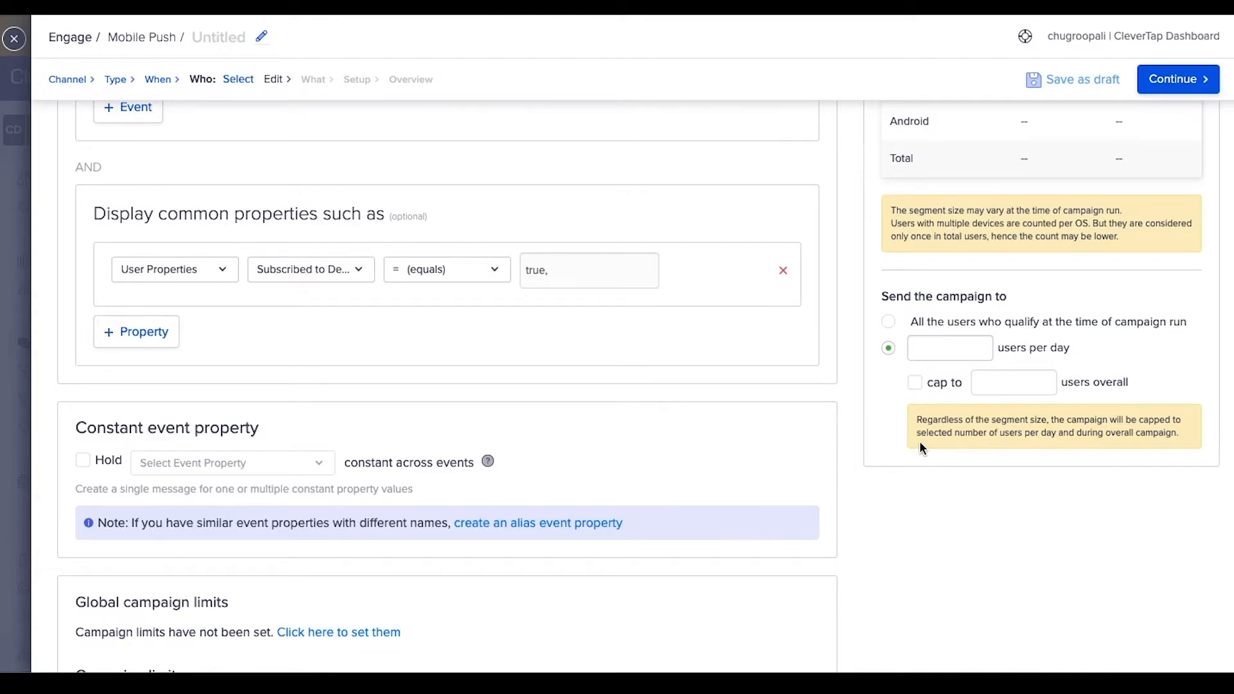
pyautogui.click(934, 349)
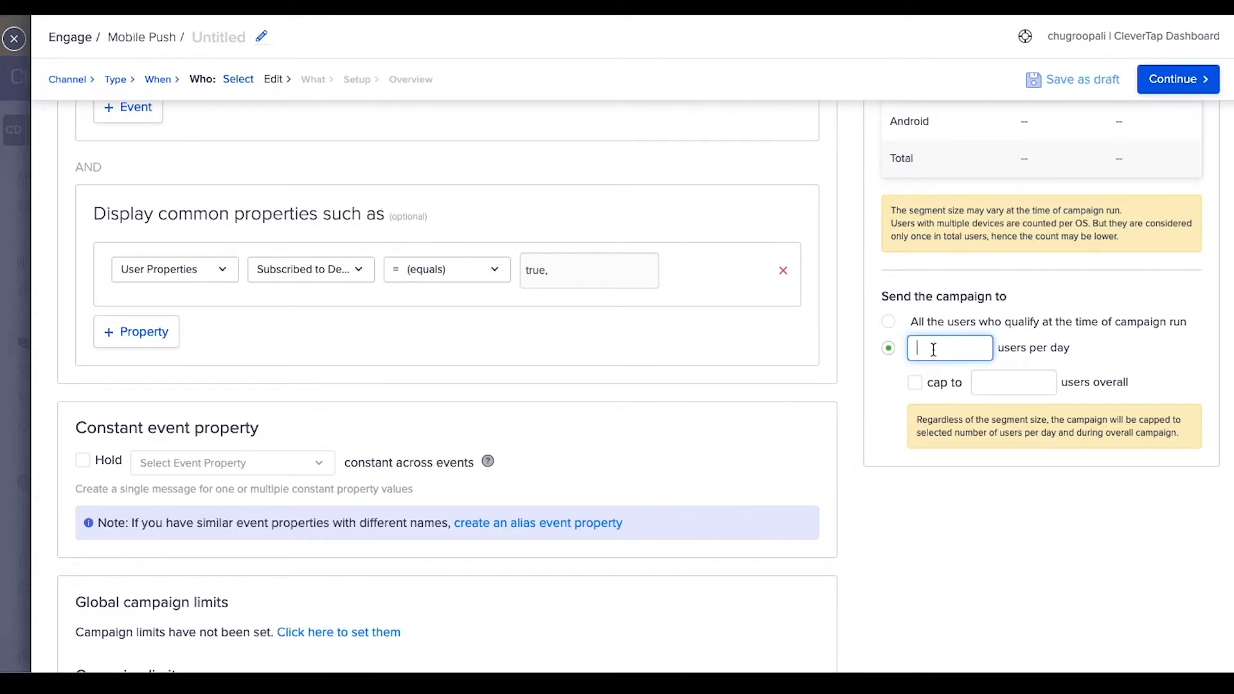
pyautogui.click(888, 322)
# - Keep sending the campaign every time the user qualifies, proceed to the message stage and choose an A/B test
pyautogui.scroll(-4, 810, 472)
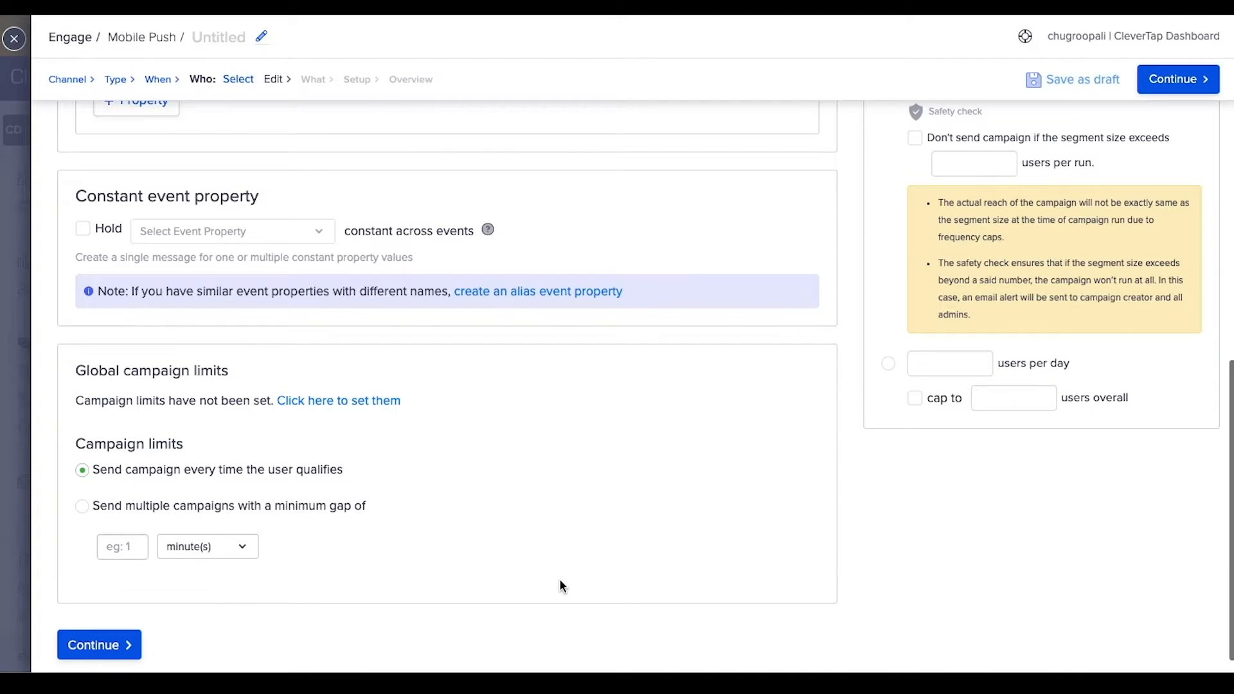
pyautogui.scroll(-1, 561, 572)
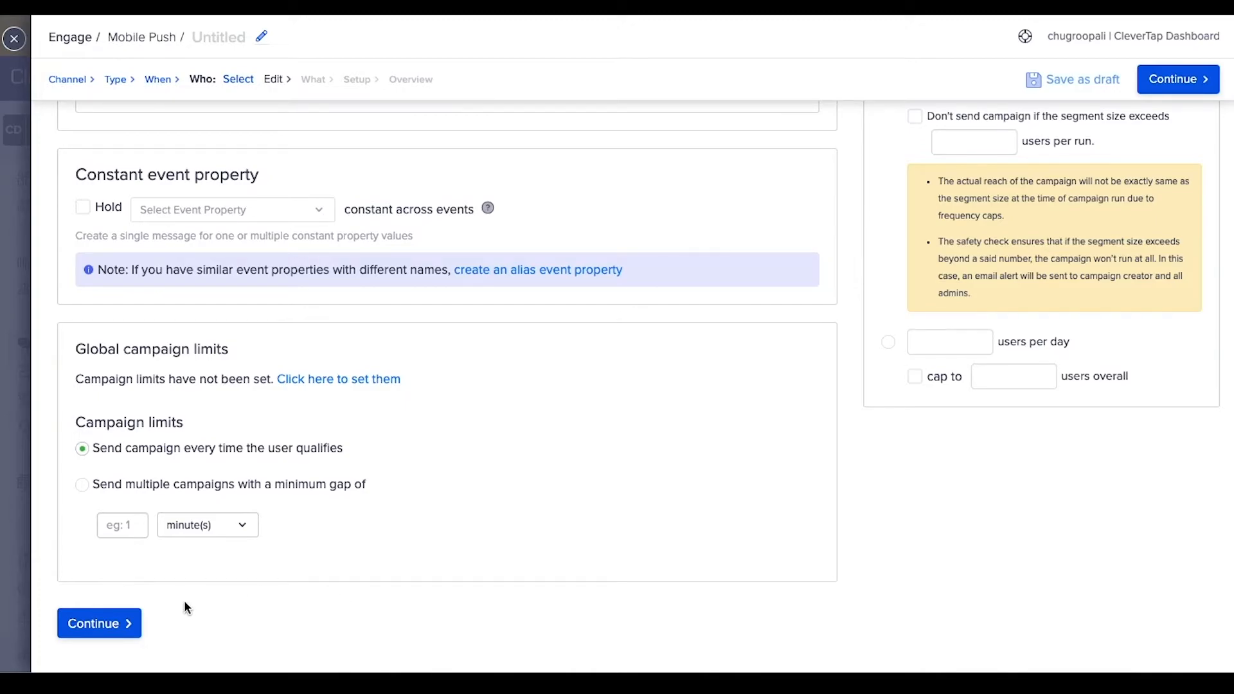
pyautogui.click(108, 628)
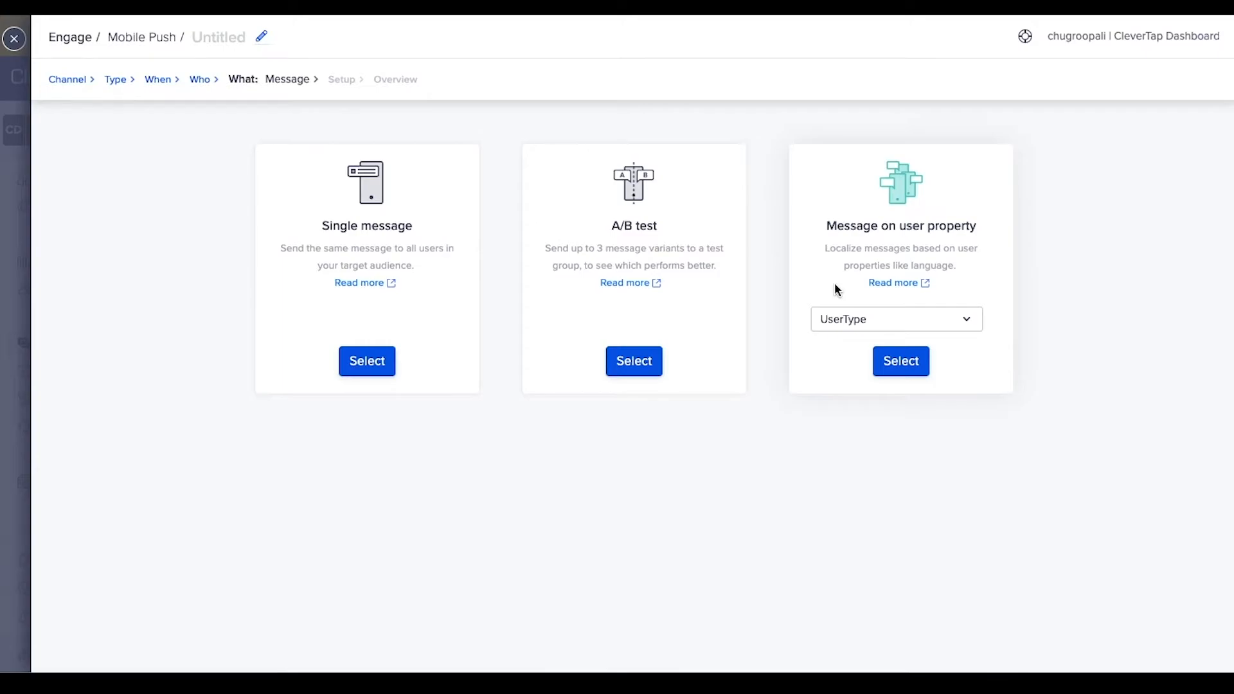
pyautogui.click(643, 369)
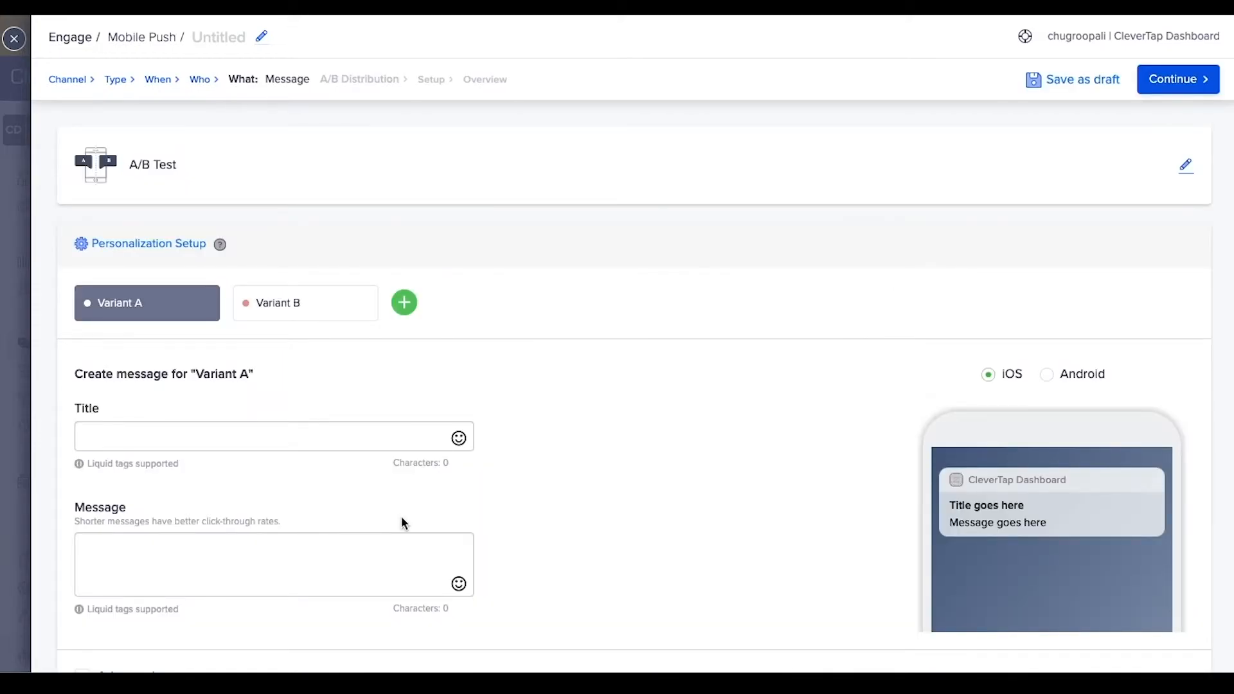
# - Enter "Deals of the week are here!" as the title of Variant A
pyautogui.click(241, 441)
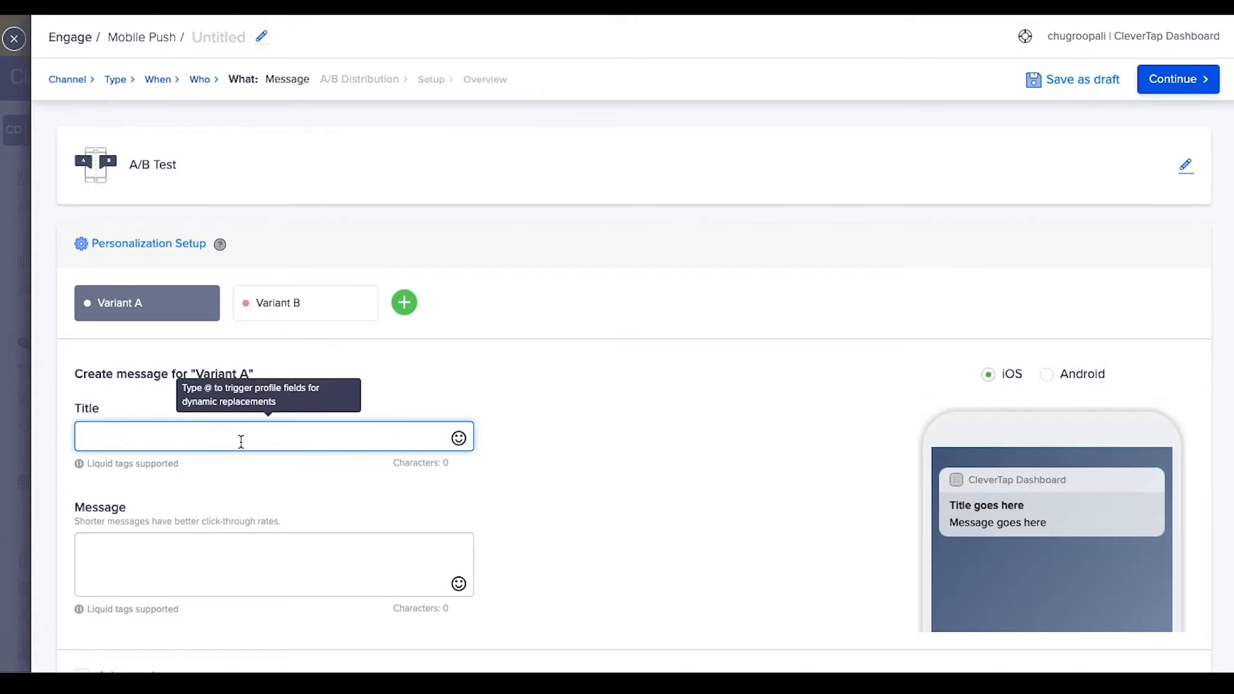
pyautogui.write('Deals of the wee')
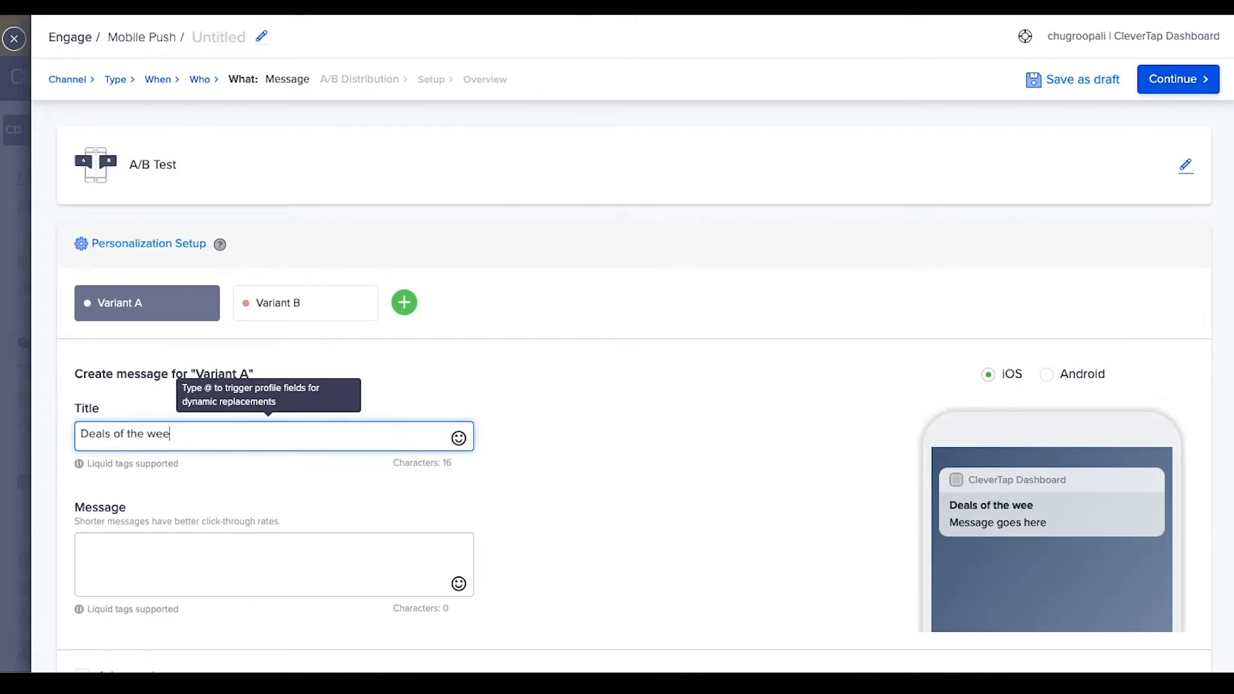
pyautogui.write('k are here!')
# - Start the Variant A message with the profile Name placeholder and give it the default value "Hey"
pyautogui.click(174, 560)
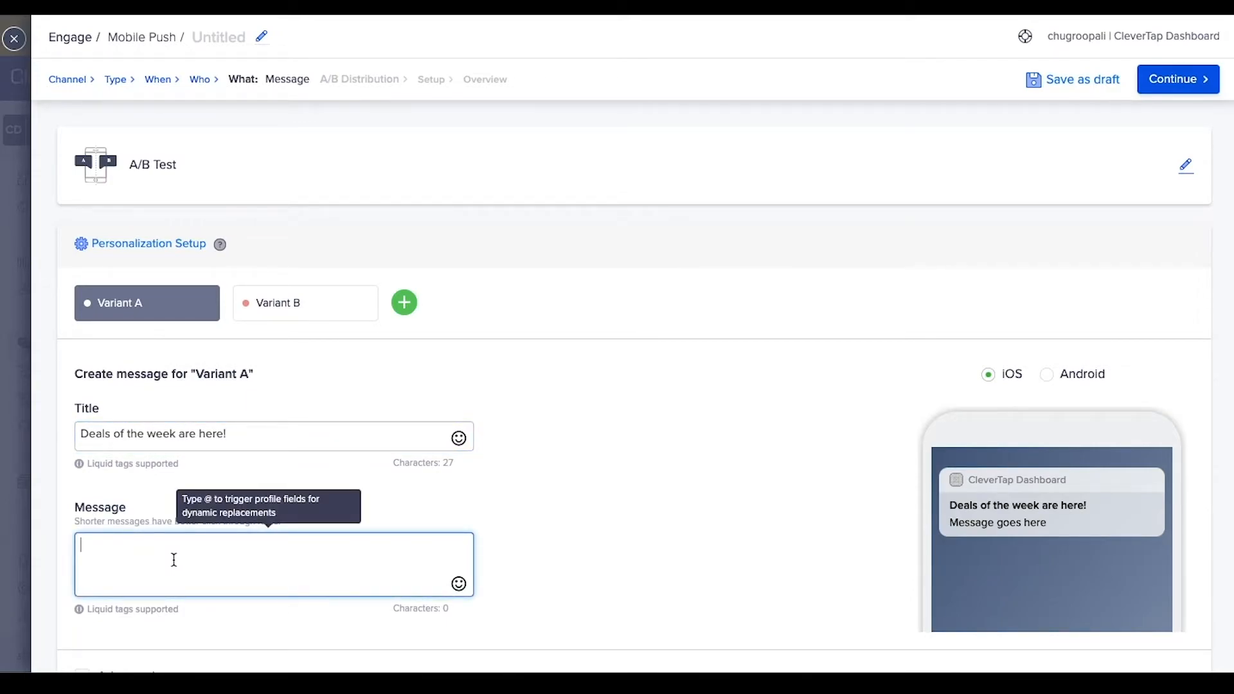
pyautogui.write('@')
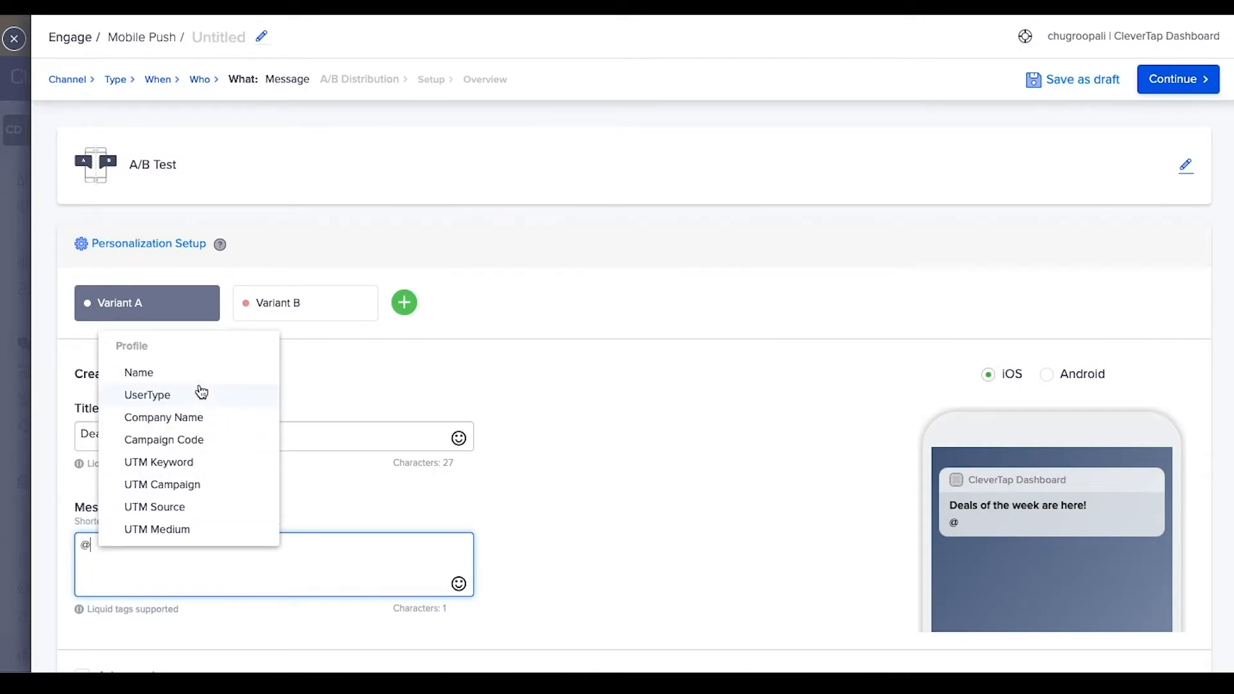
pyautogui.click(185, 378)
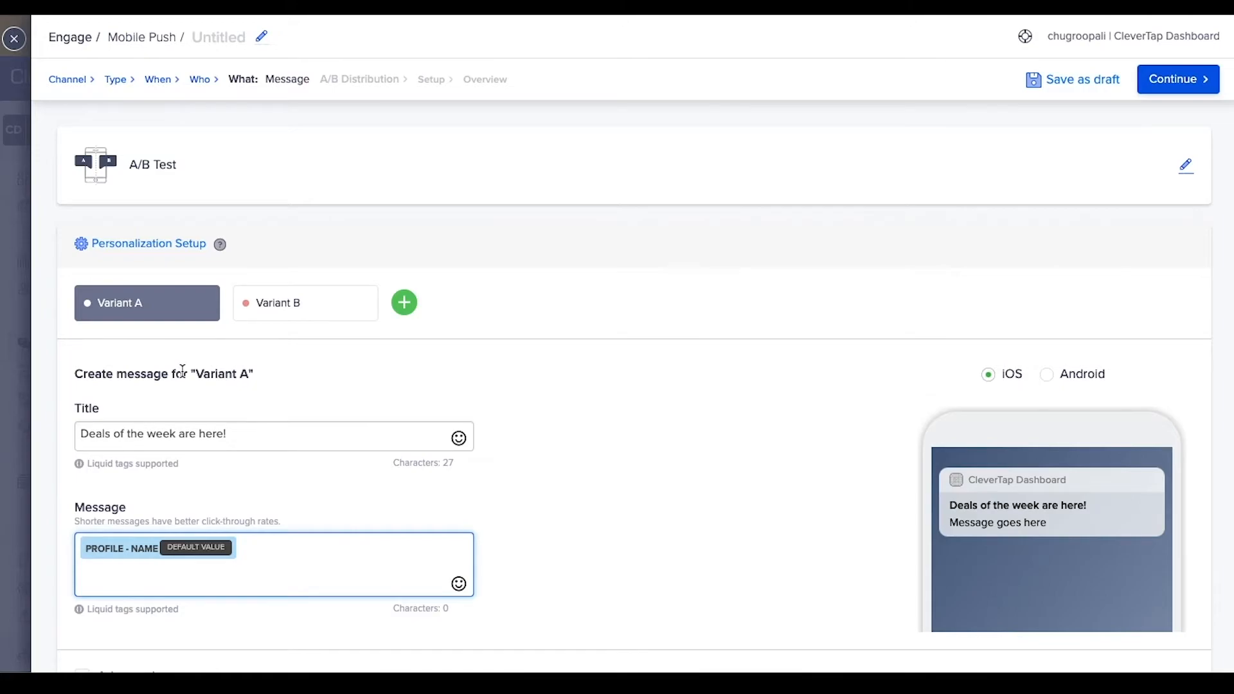
pyautogui.click(183, 547)
pyautogui.write('Hey')
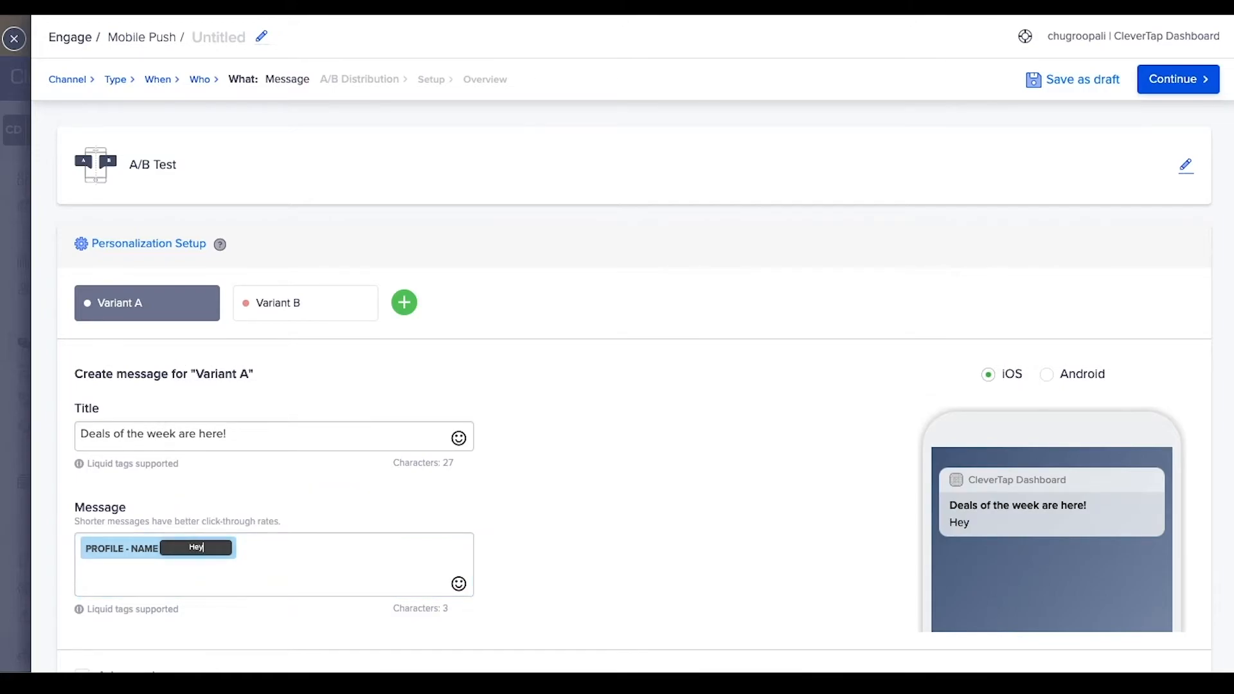
# - Continue the Variant A message with ", get 10% off selected items. Treat yourself" and a heart-eyes emoji
pyautogui.click(246, 549)
pyautogui.write(', get 10% off selected items.')
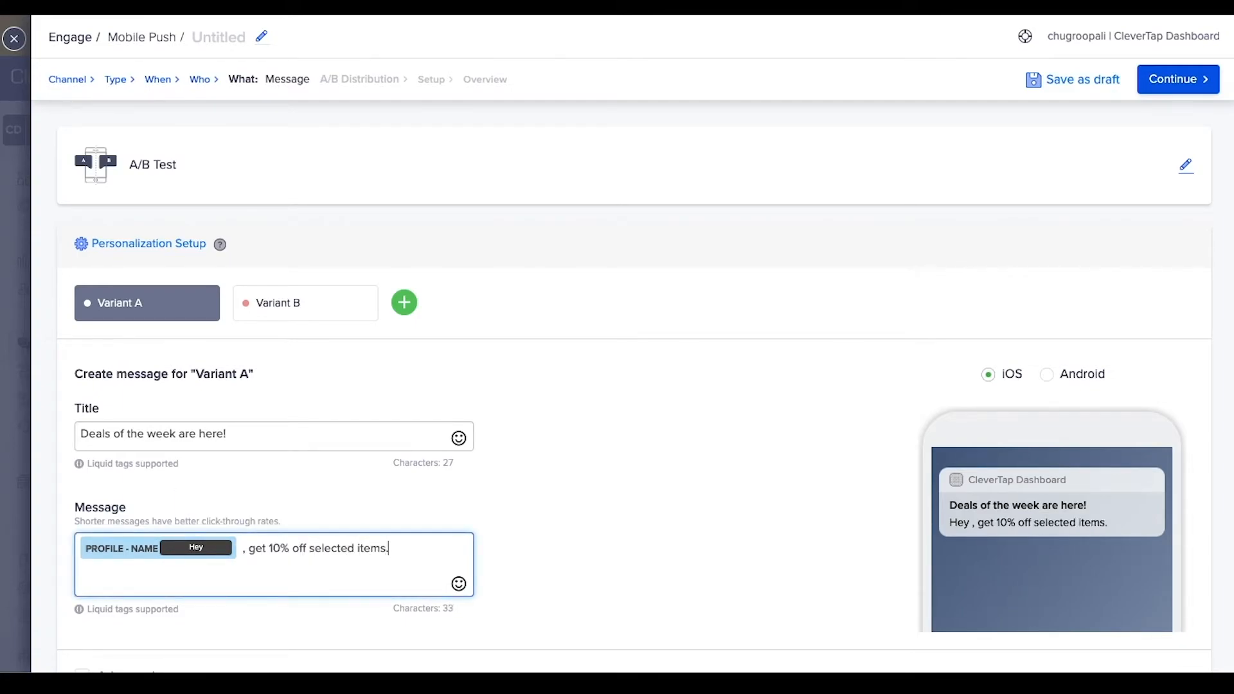
pyautogui.write(' Treat yourself')
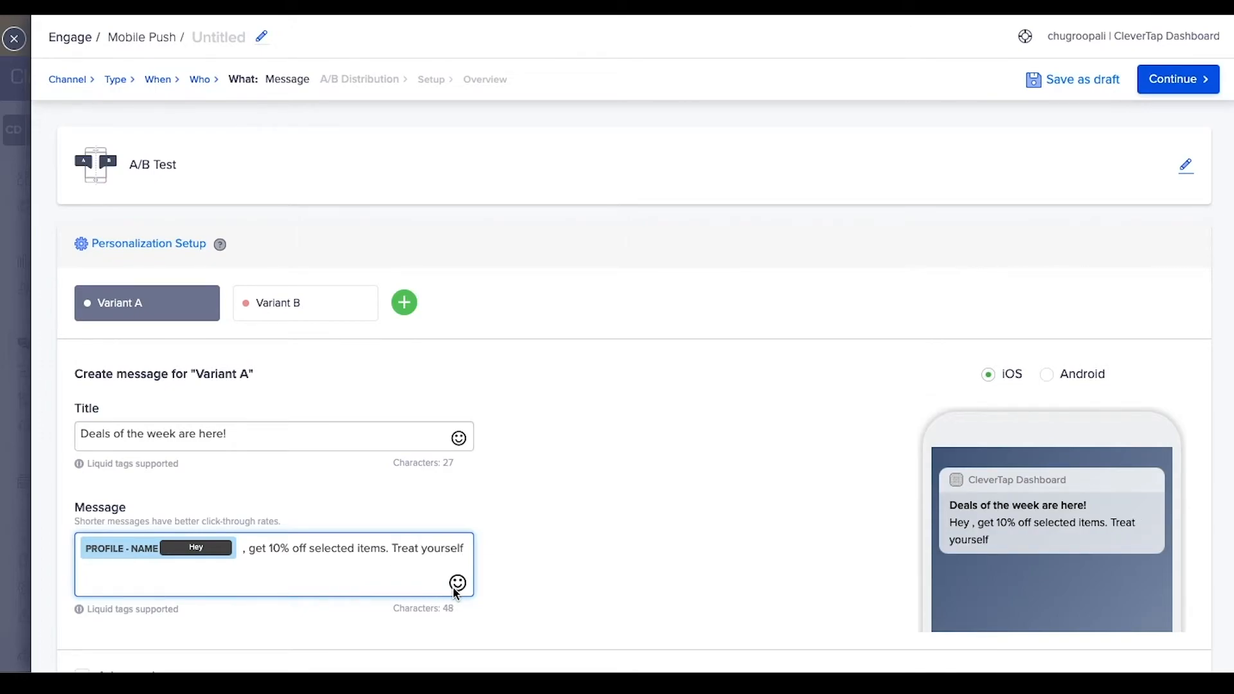
pyautogui.click(458, 584)
pyautogui.click(490, 651)
pyautogui.click(519, 514)
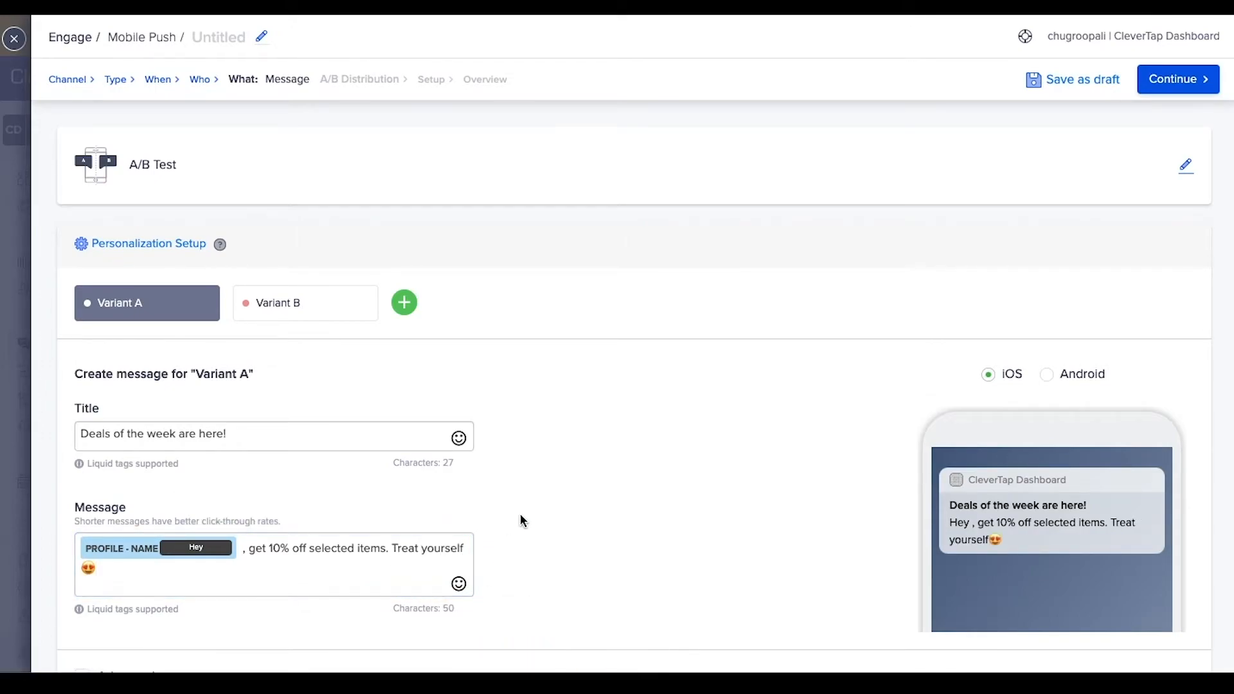
# - Enable the advanced message options for Variant A and turn on rich media for iOS
pyautogui.scroll(-1, 519, 514)
pyautogui.scroll(-3, 519, 515)
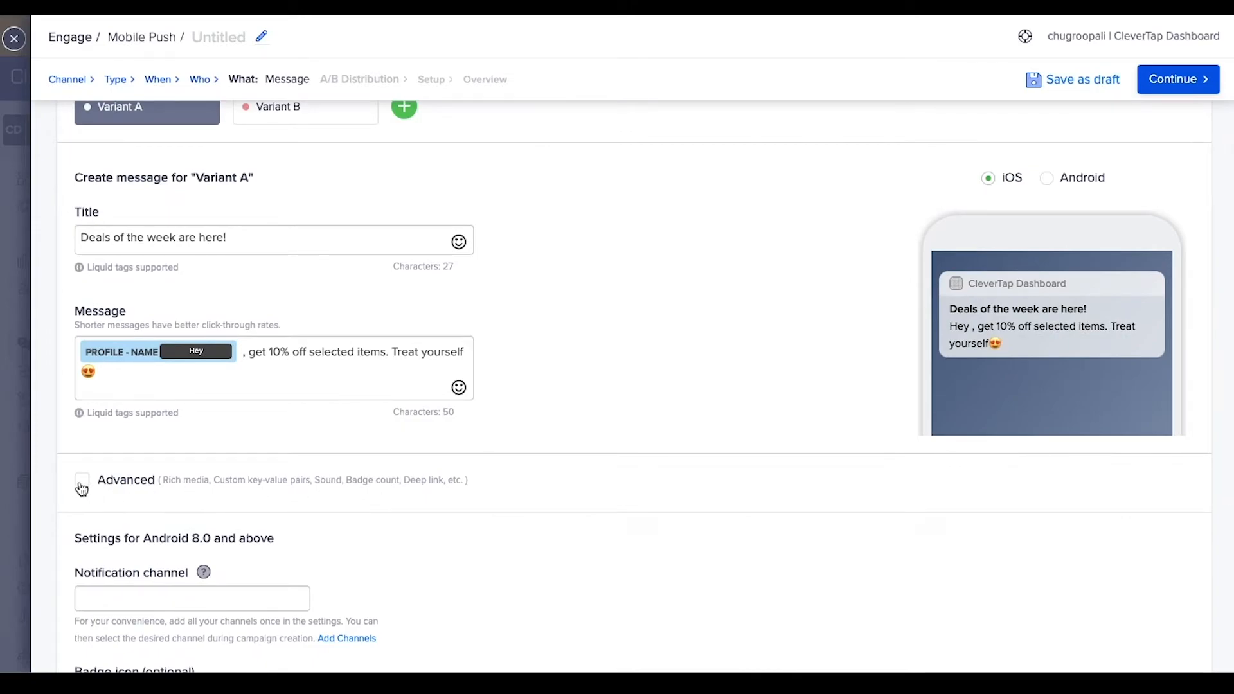
pyautogui.click(82, 466)
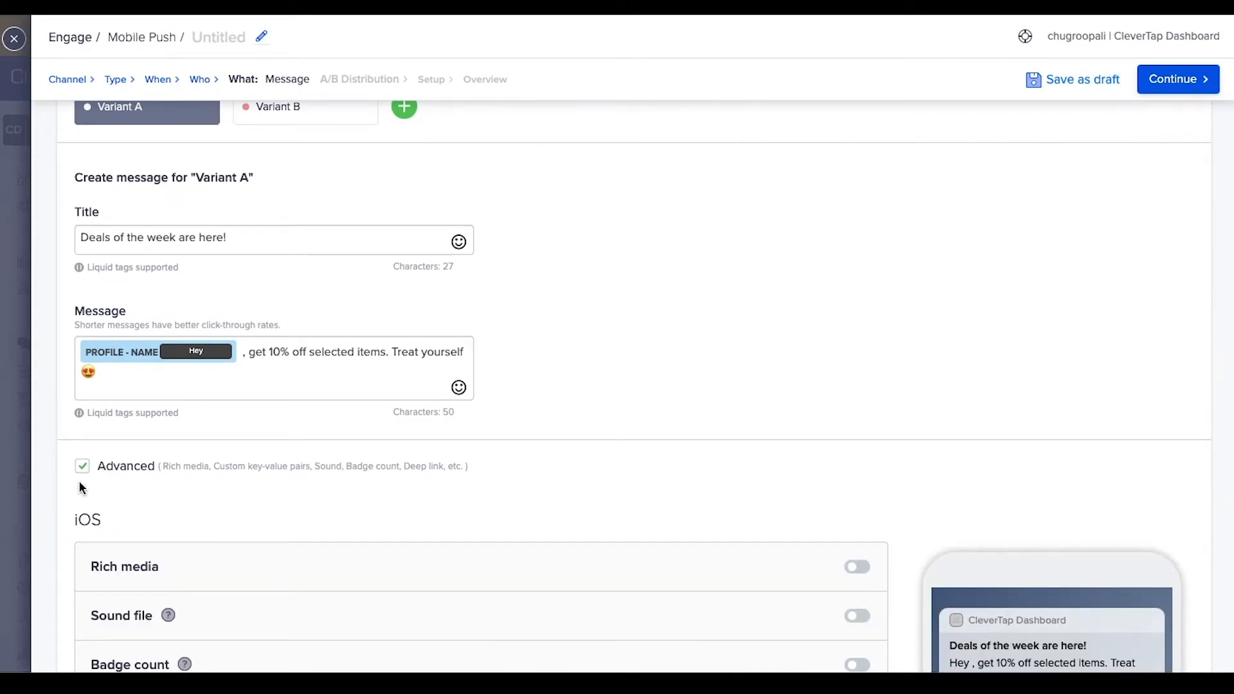
pyautogui.click(860, 572)
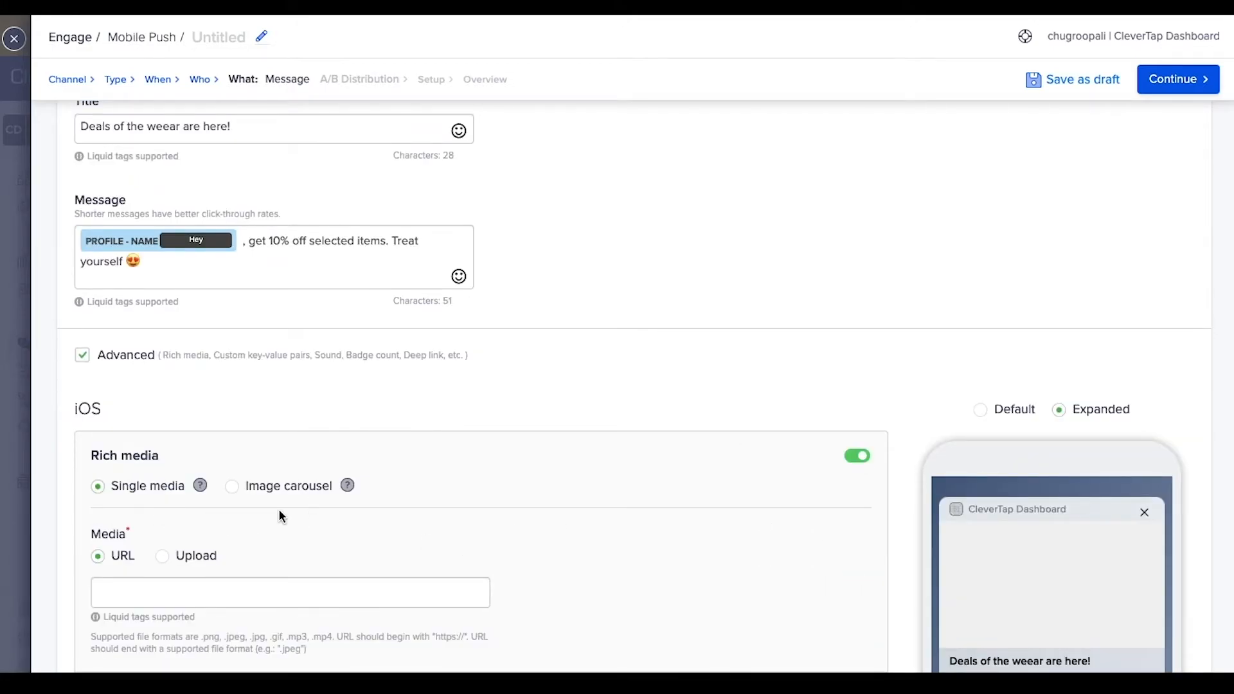
pyautogui.scroll(-1, 336, 522)
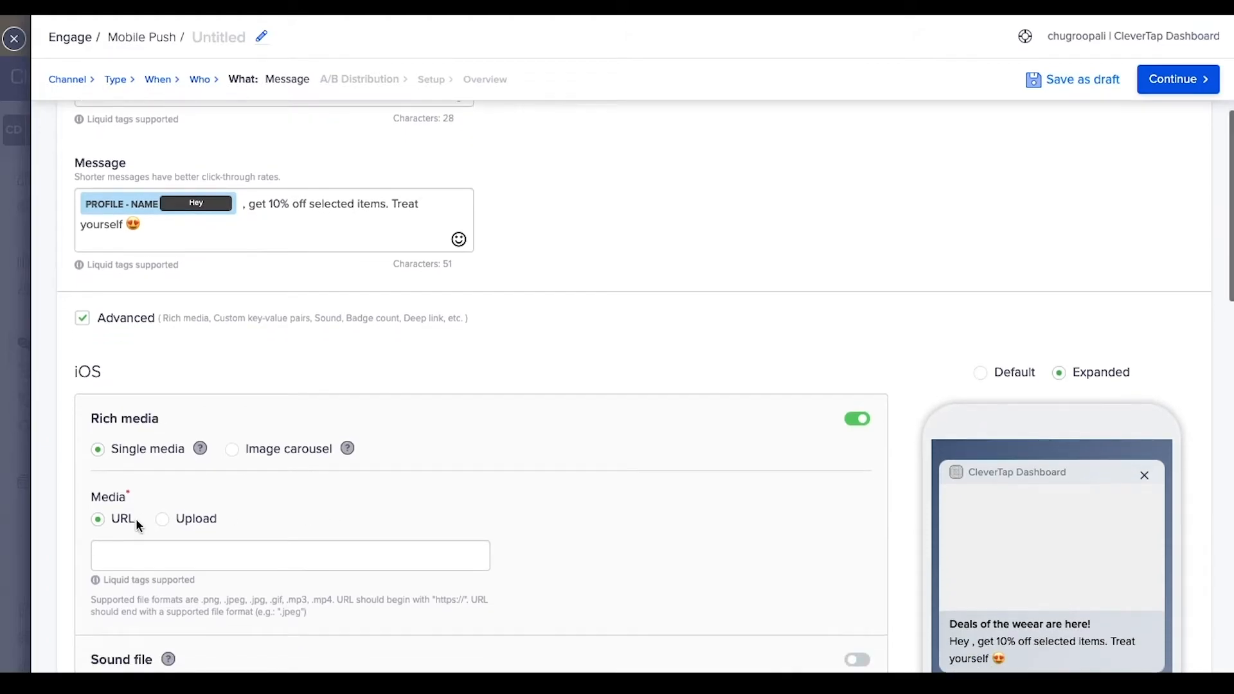
# - Set the iOS single media to the info.clevertap.com image URL ending in "Copy%20of%20Deals%20of%20the%20Week.png"
pyautogui.click(130, 556)
pyautogui.write('https://info.clevertap.com/hubfs/Bell%20Notification%20-%20Roopali/Analytics/Copy%20of%20Deals%20of%20the%20Week.png')
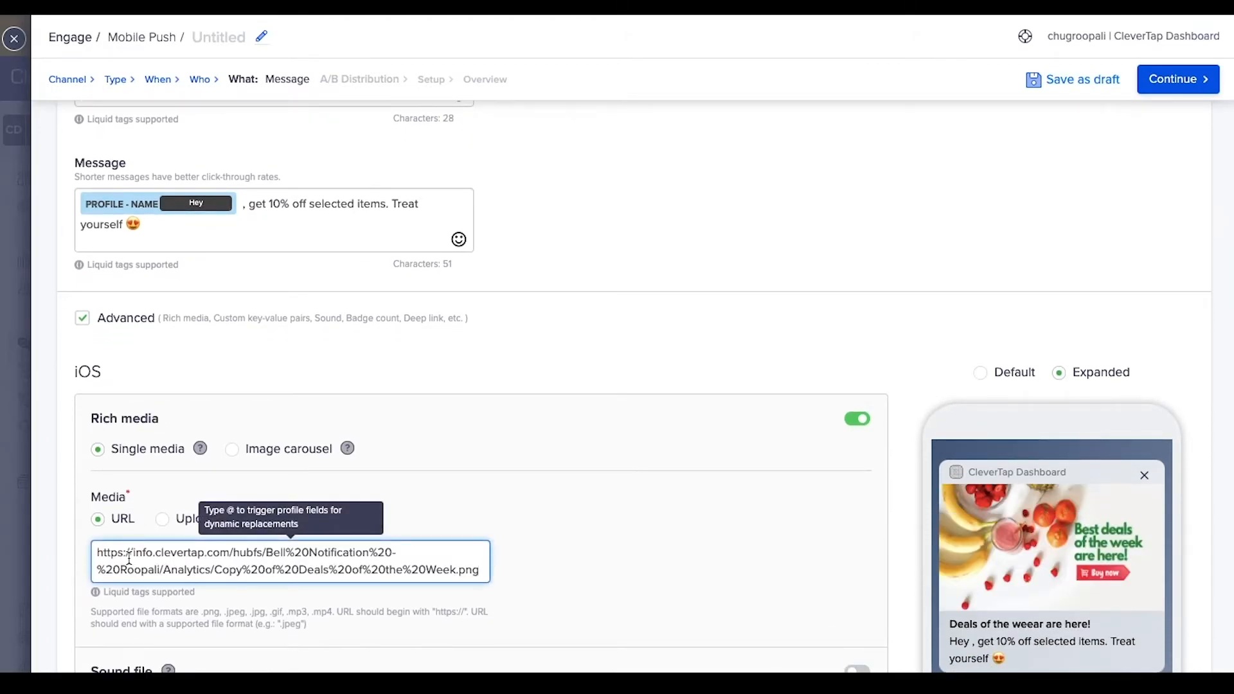
# - Enable Image & Summary for Android in Variant A and enter the same "Copy%20of%20Deals%20of%20the%20Week.png" URL as its image
pyautogui.scroll(-3, 453, 650)
pyautogui.scroll(-5, 452, 649)
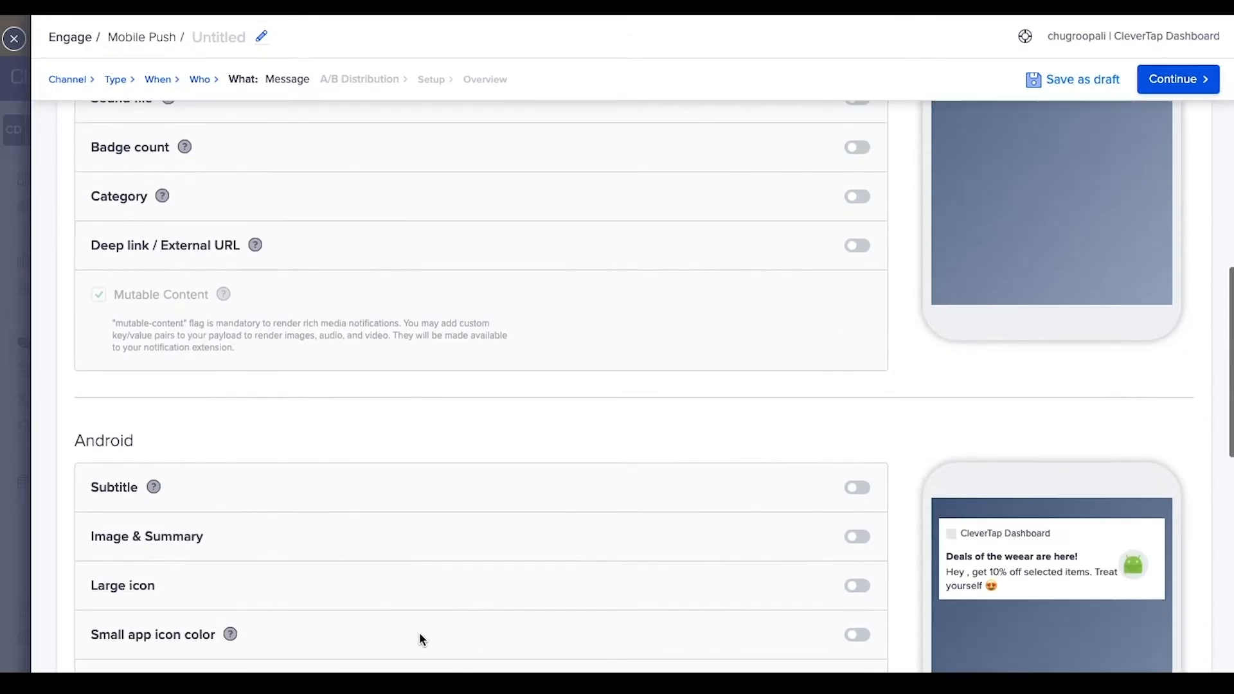
pyautogui.click(859, 537)
pyautogui.click(284, 626)
pyautogui.write('https://info.clevertap.com/hubfs/Bell%20Notification%20-%20Roopali/Analytics/Copy%20of%20Deals%20of%20the%20Week.png')
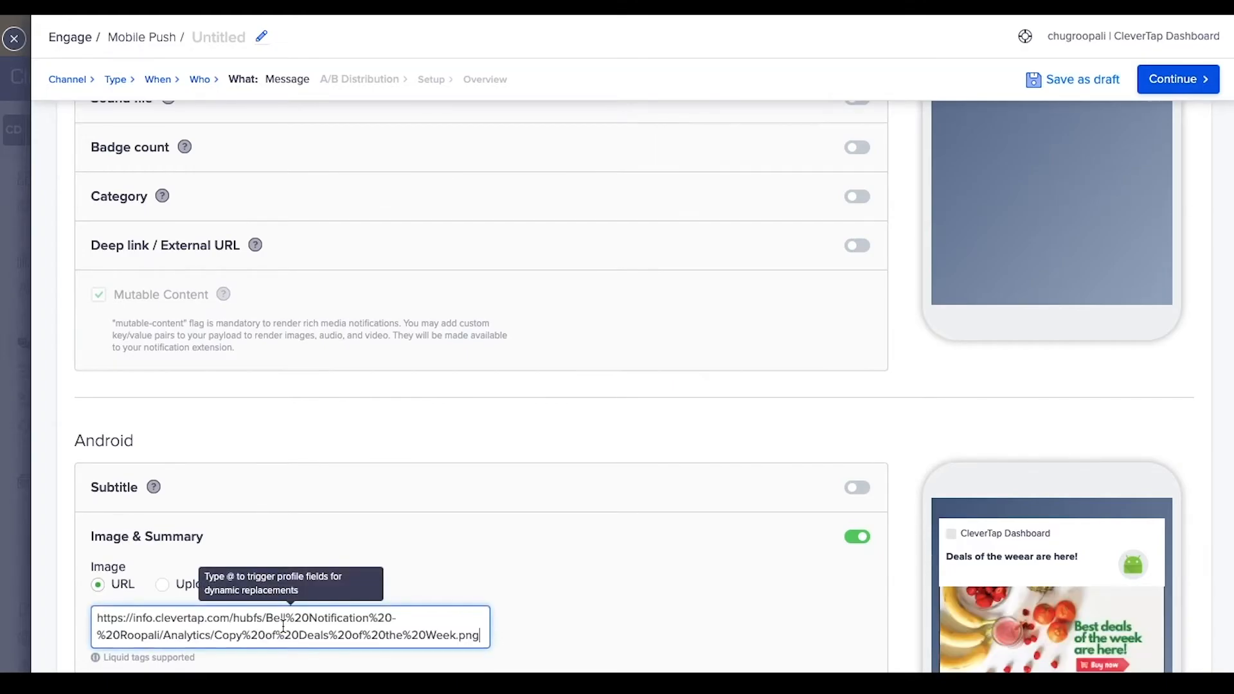
pyautogui.scroll(-4, 256, 491)
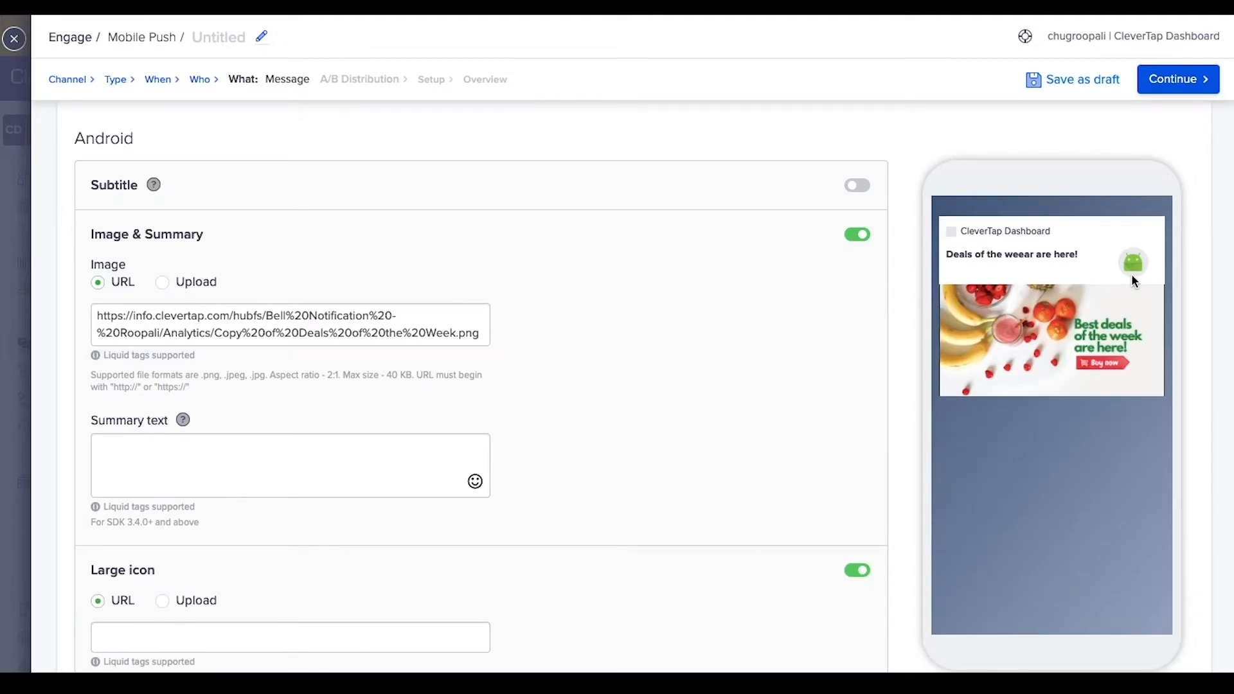
pyautogui.scroll(2, 1132, 271)
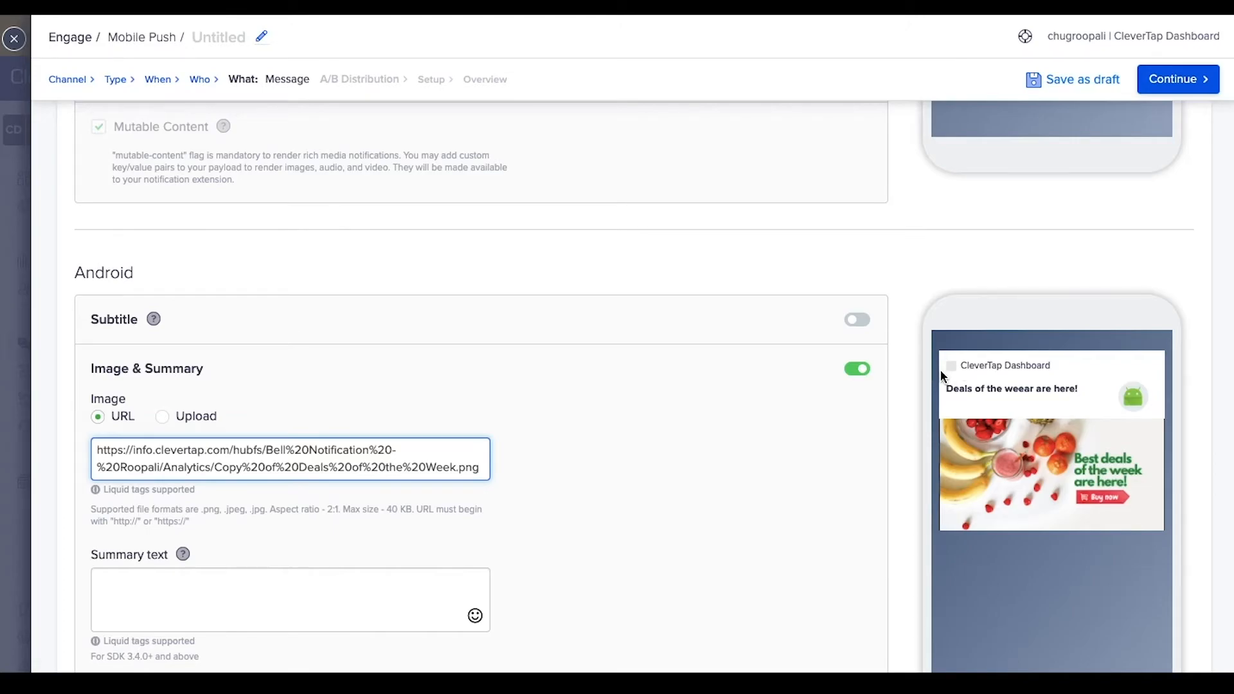
# - Try out an Android action button titled "Shop Now" and turn Actions back off
pyautogui.scroll(-5, 941, 376)
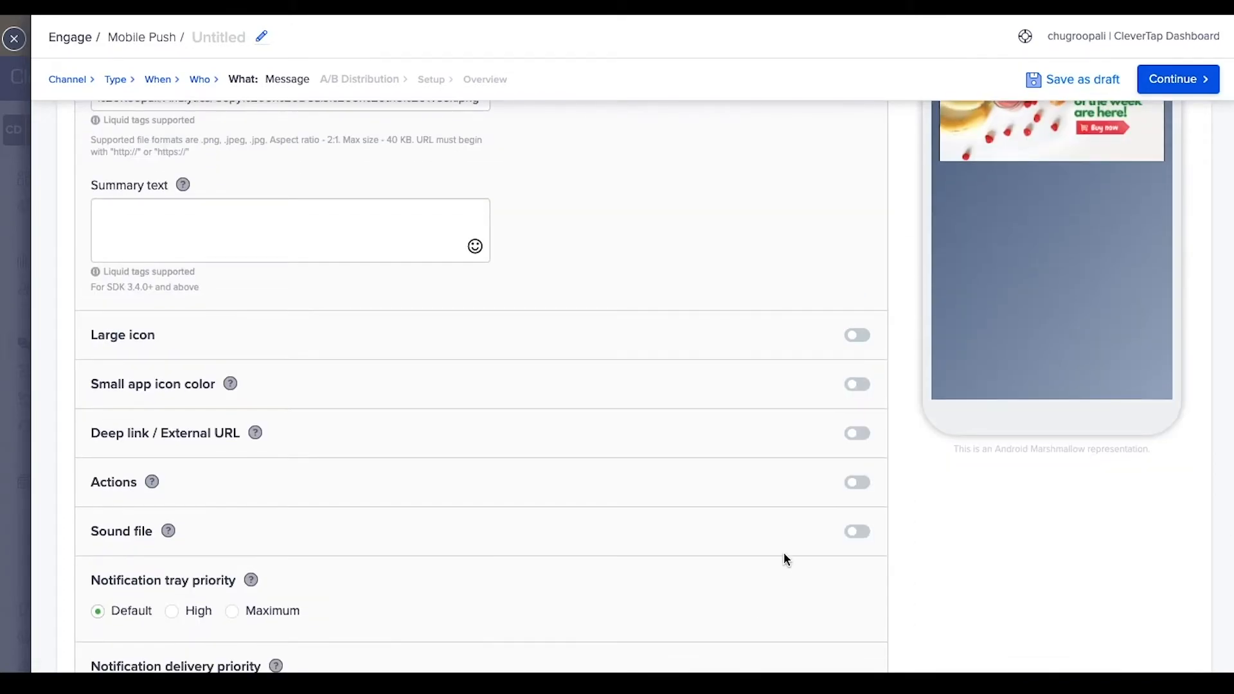
pyautogui.click(862, 489)
pyautogui.click(251, 598)
pyautogui.write('Shop Now')
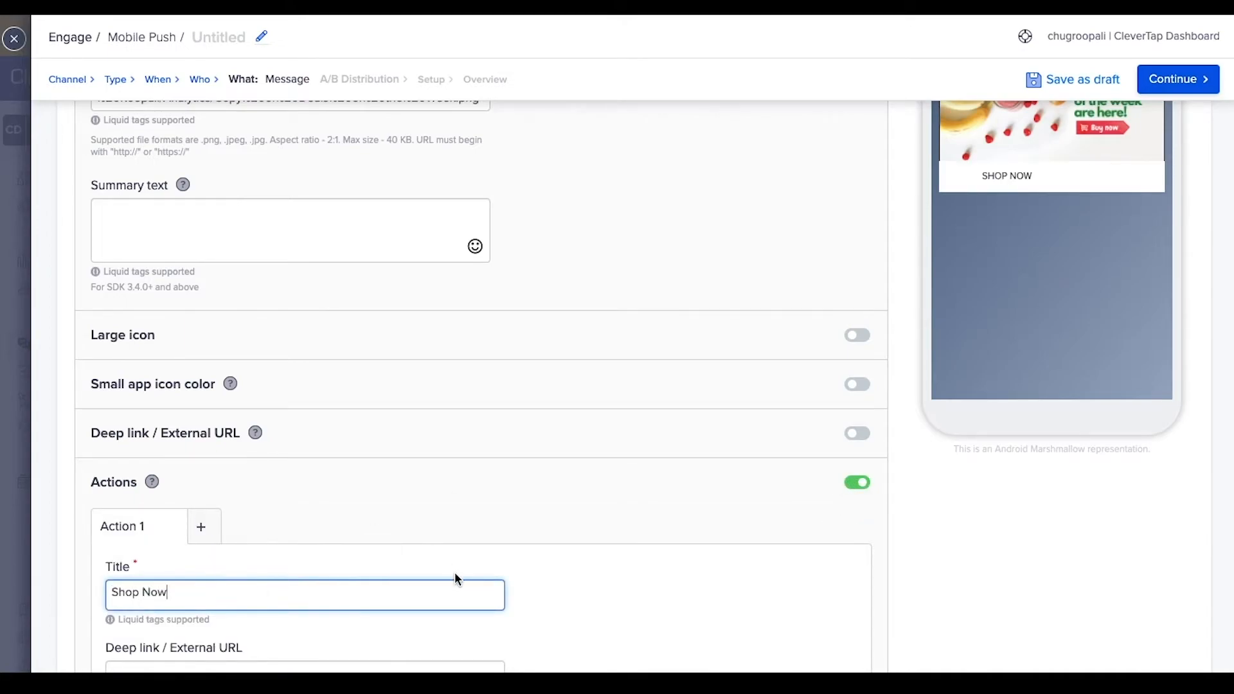
pyautogui.scroll(-3, 455, 579)
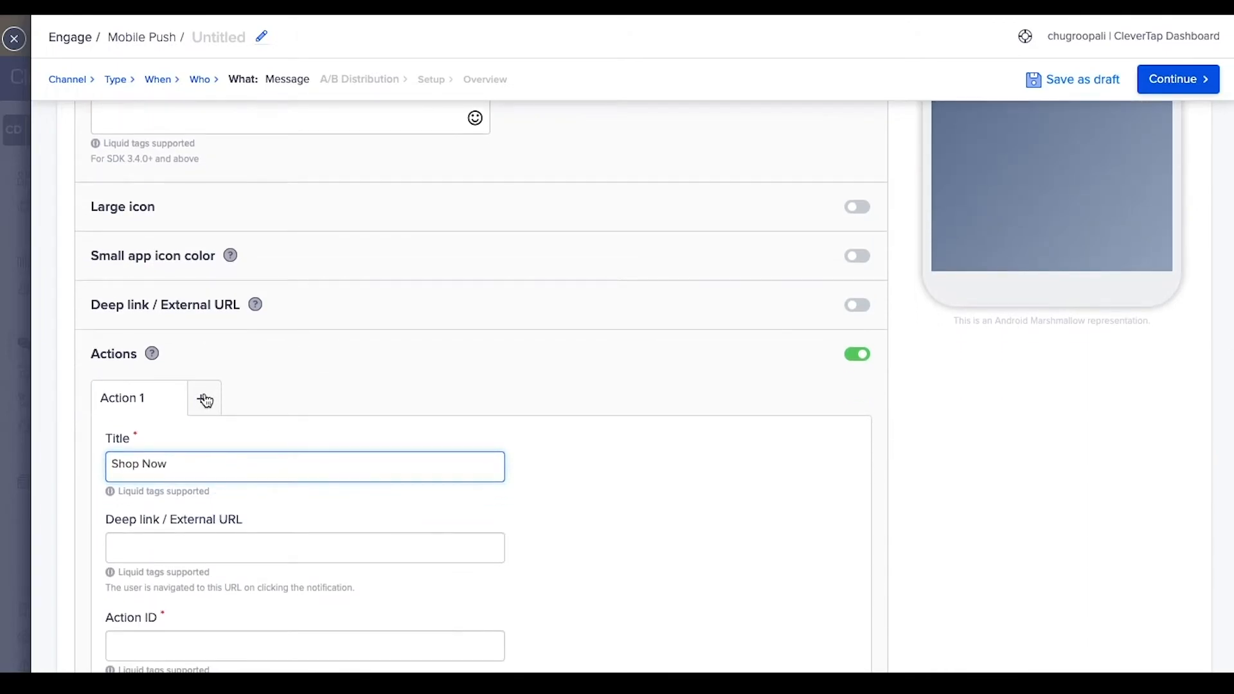
pyautogui.click(206, 400)
pyautogui.click(273, 399)
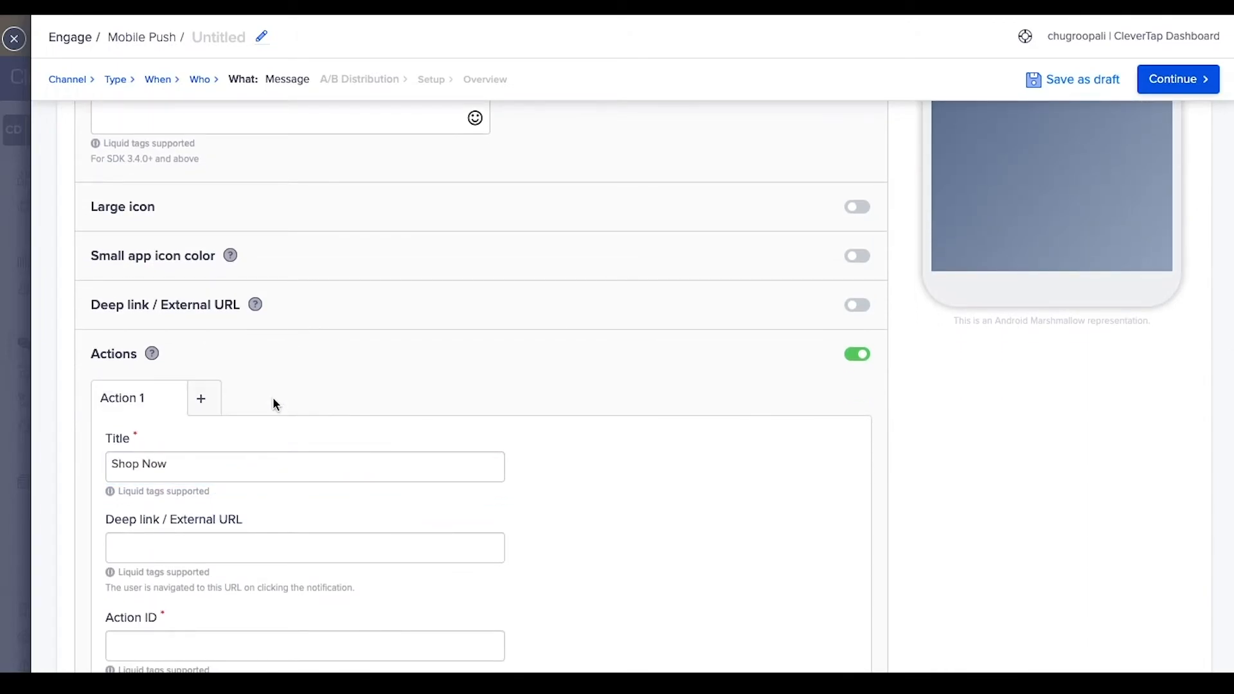
pyautogui.scroll(-2, 384, 453)
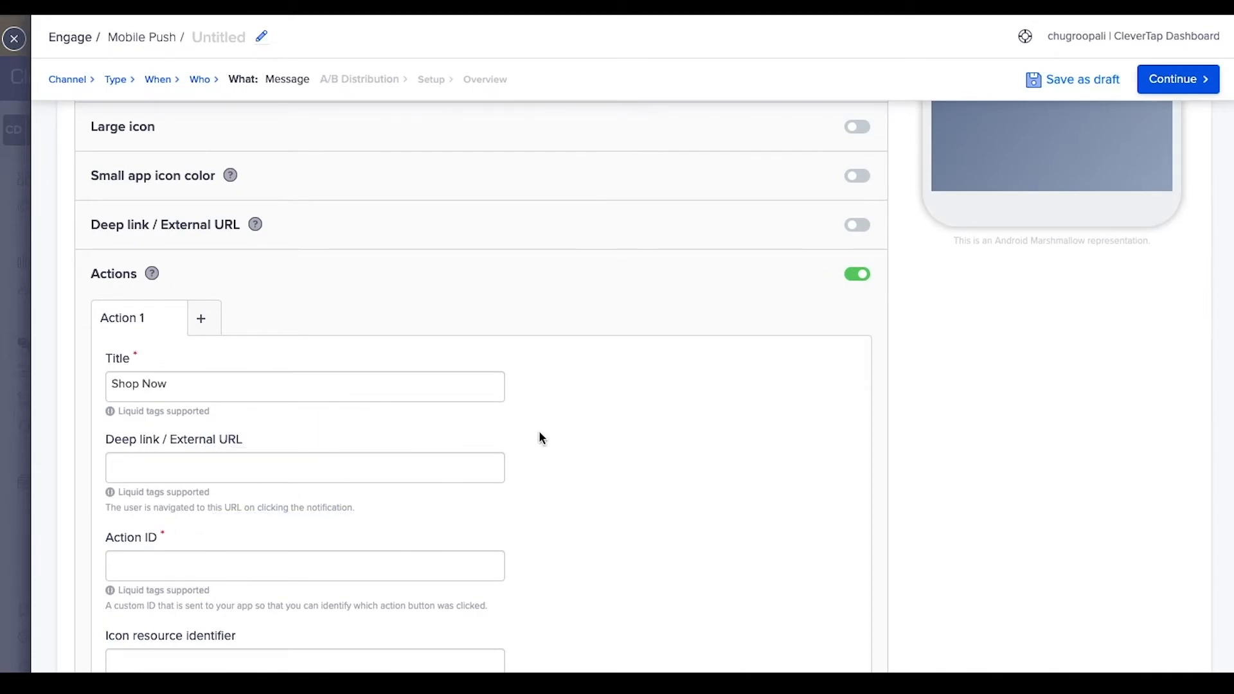
pyautogui.scroll(-1, 587, 508)
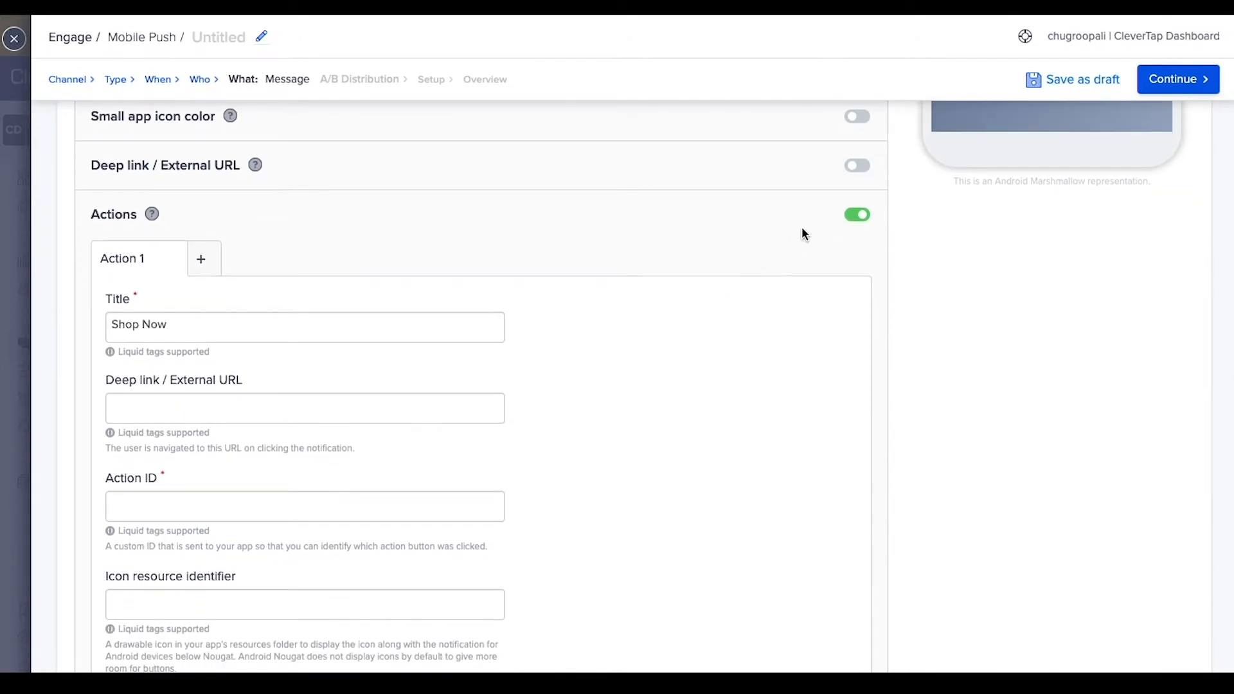
pyautogui.click(857, 214)
# - Try out the Android sound file option and turn it back off
pyautogui.scroll(-1, 726, 400)
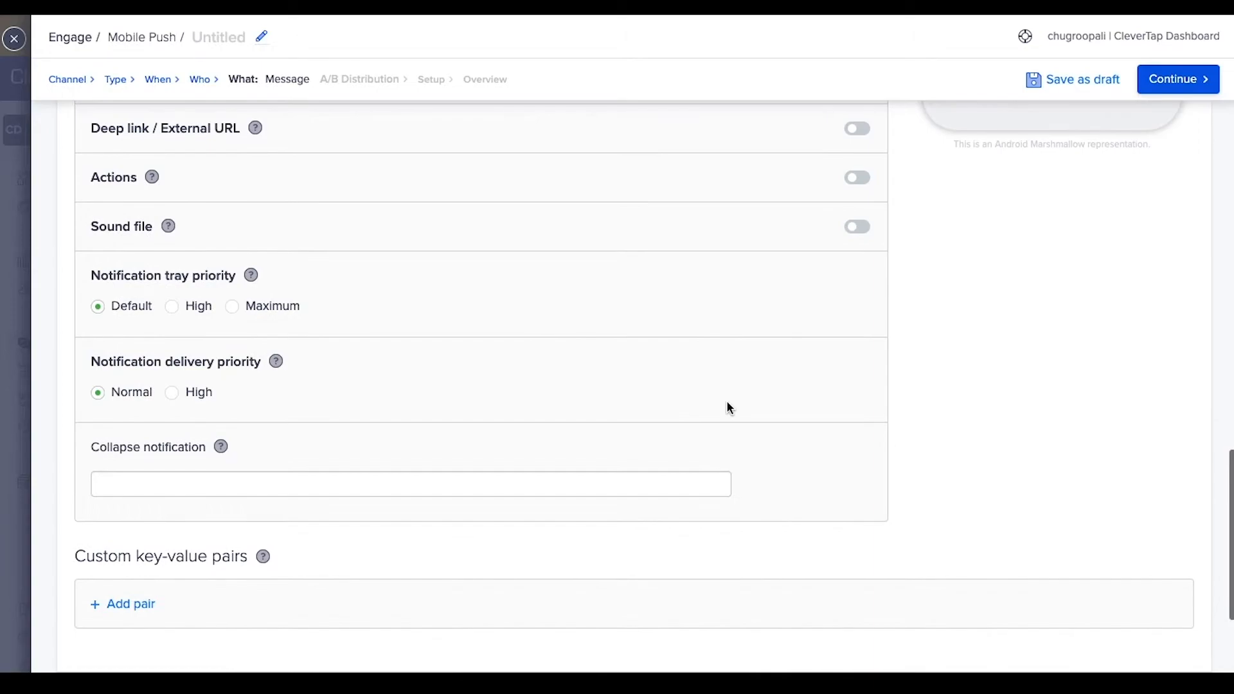
pyautogui.click(865, 230)
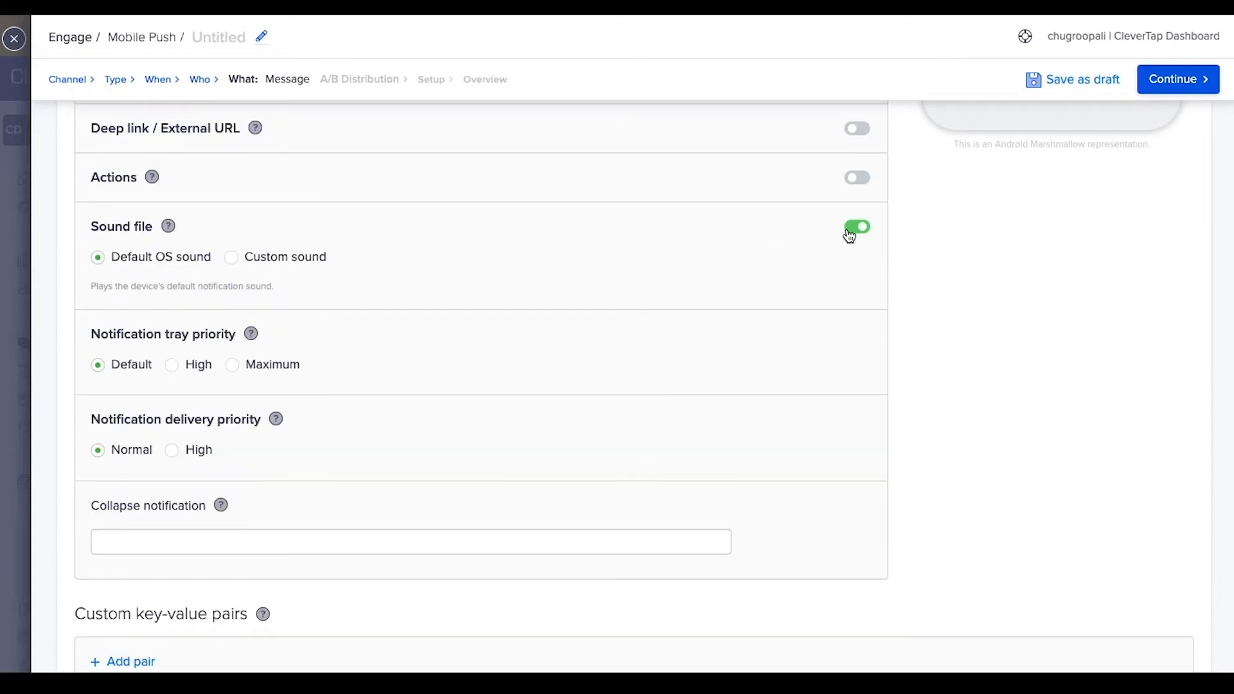
pyautogui.click(847, 232)
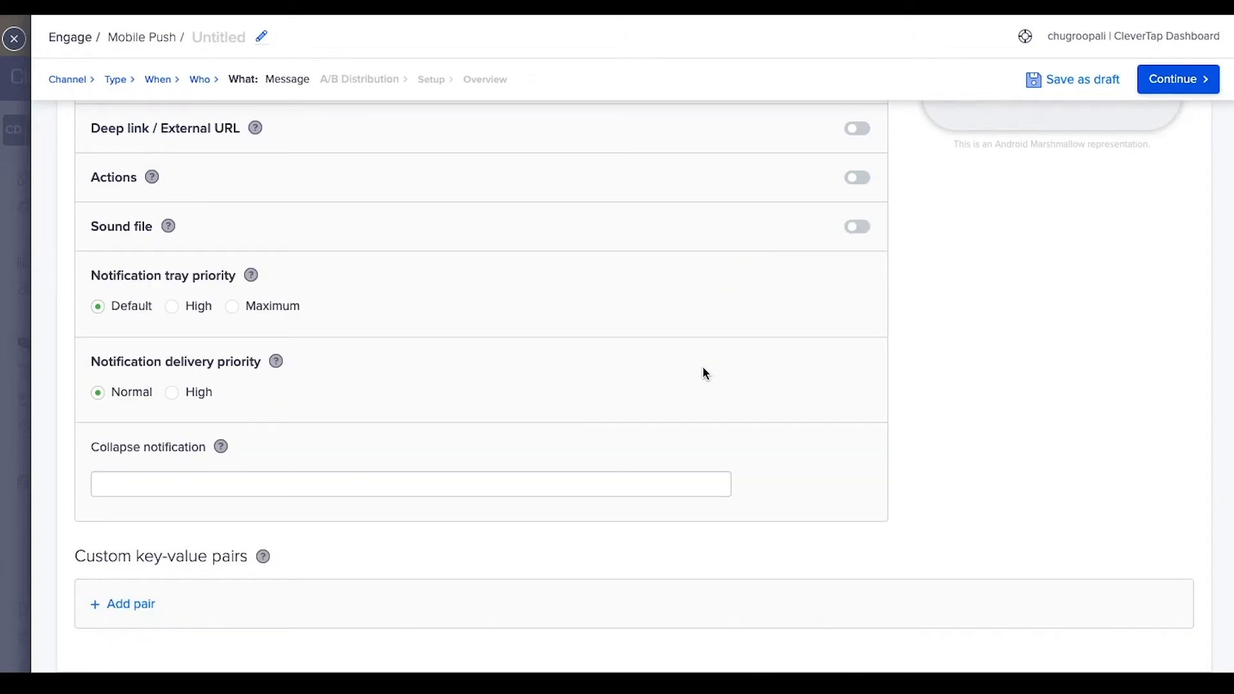
# - Examine the notification priority, collapse notification, custom key-value pair and Android 8.0 notification channel settings of Variant A
pyautogui.scroll(-2, 704, 370)
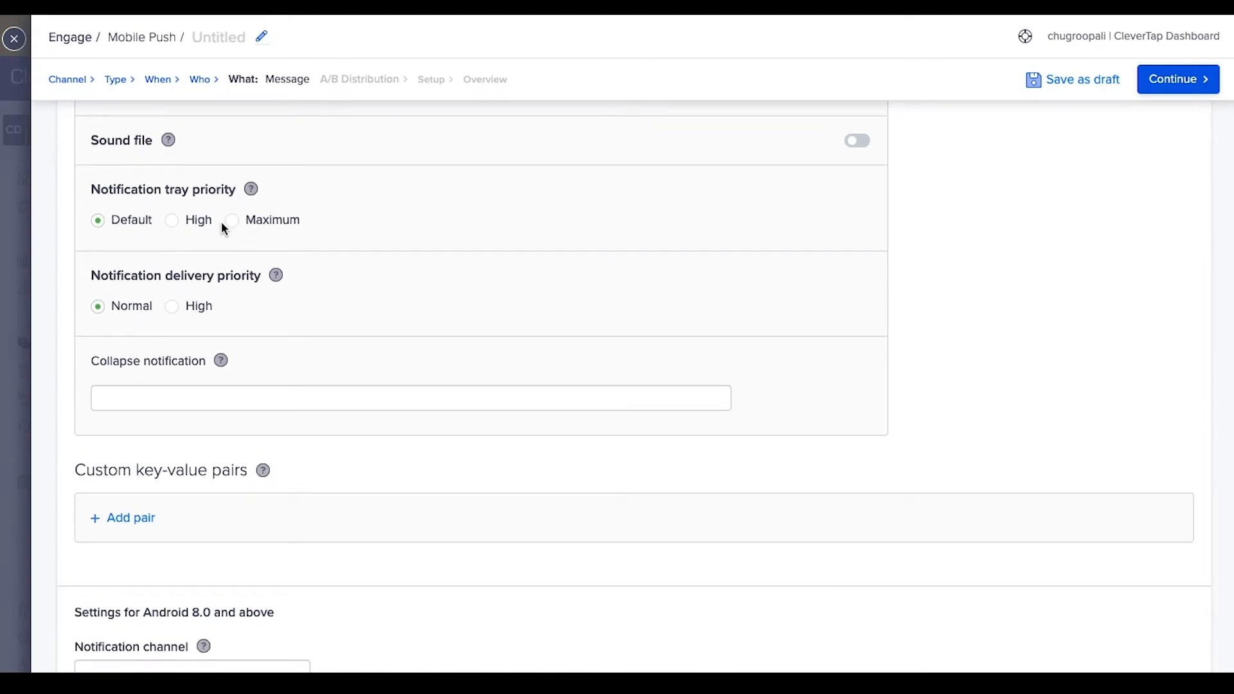
pyautogui.moveTo(276, 275)
pyautogui.scroll(-5, 280, 344)
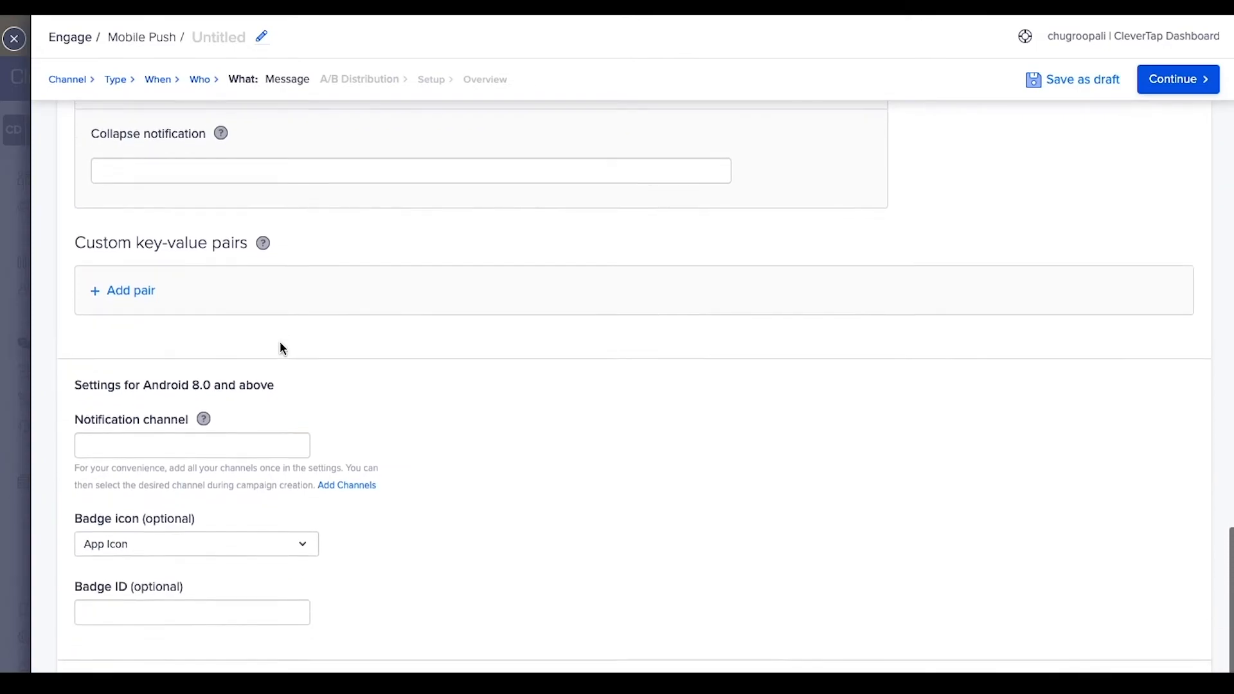
pyautogui.click(261, 378)
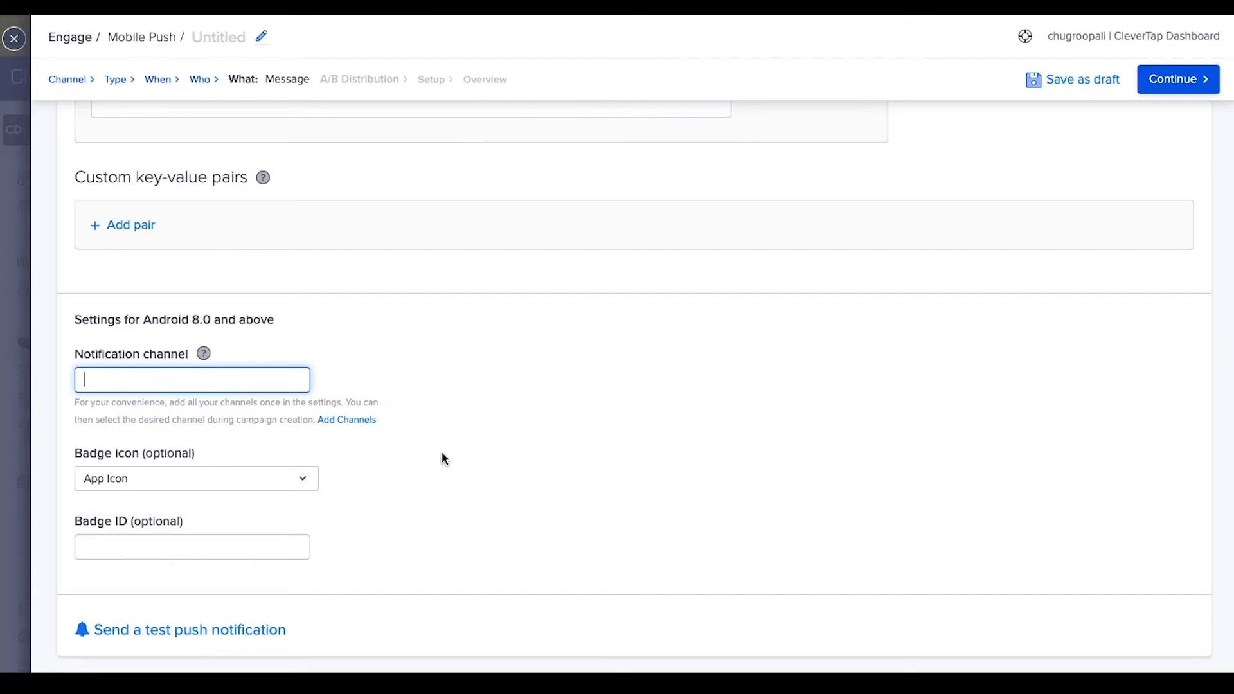
# - Switch to Variant B of the A/B test and enter "Weekly Specials!" as its title
pyautogui.scroll(10, 442, 454)
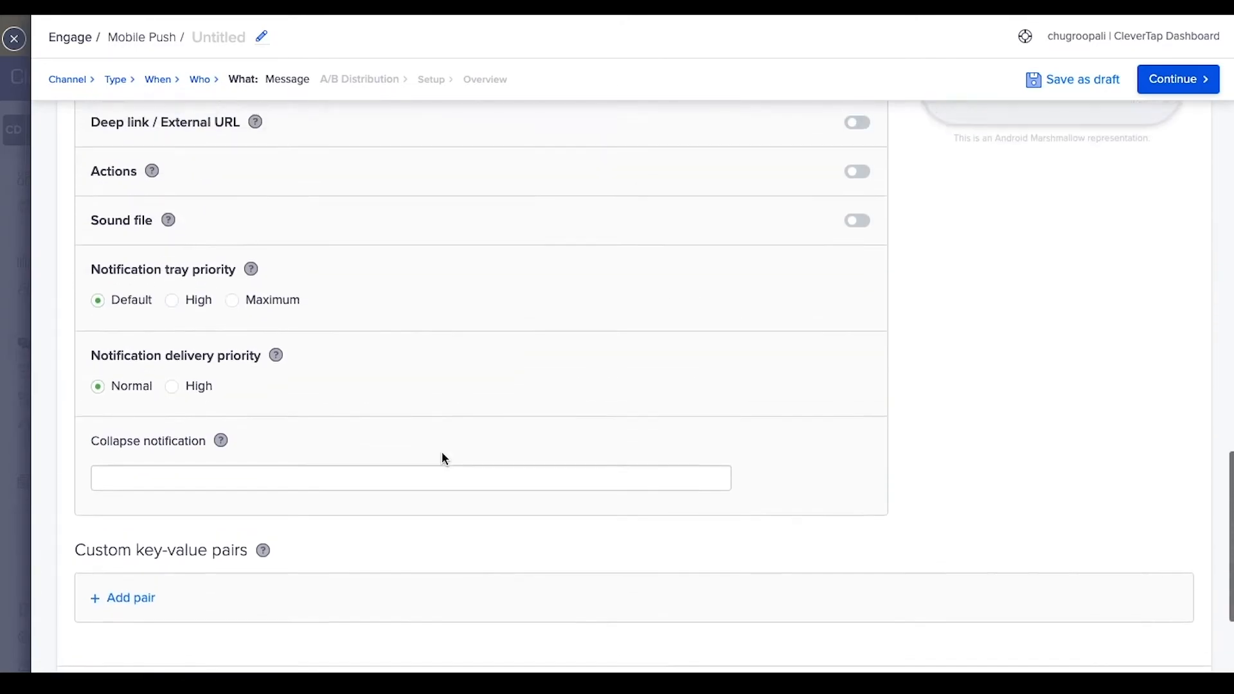
pyautogui.scroll(20, 442, 453)
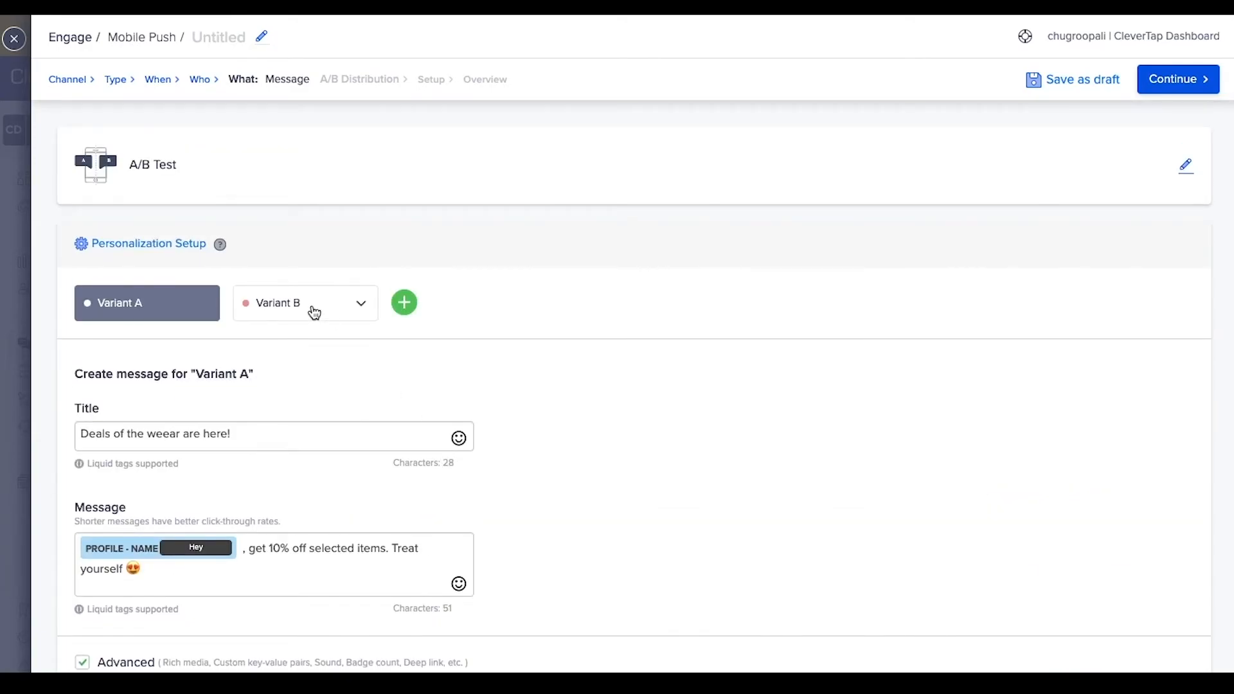
pyautogui.click(314, 313)
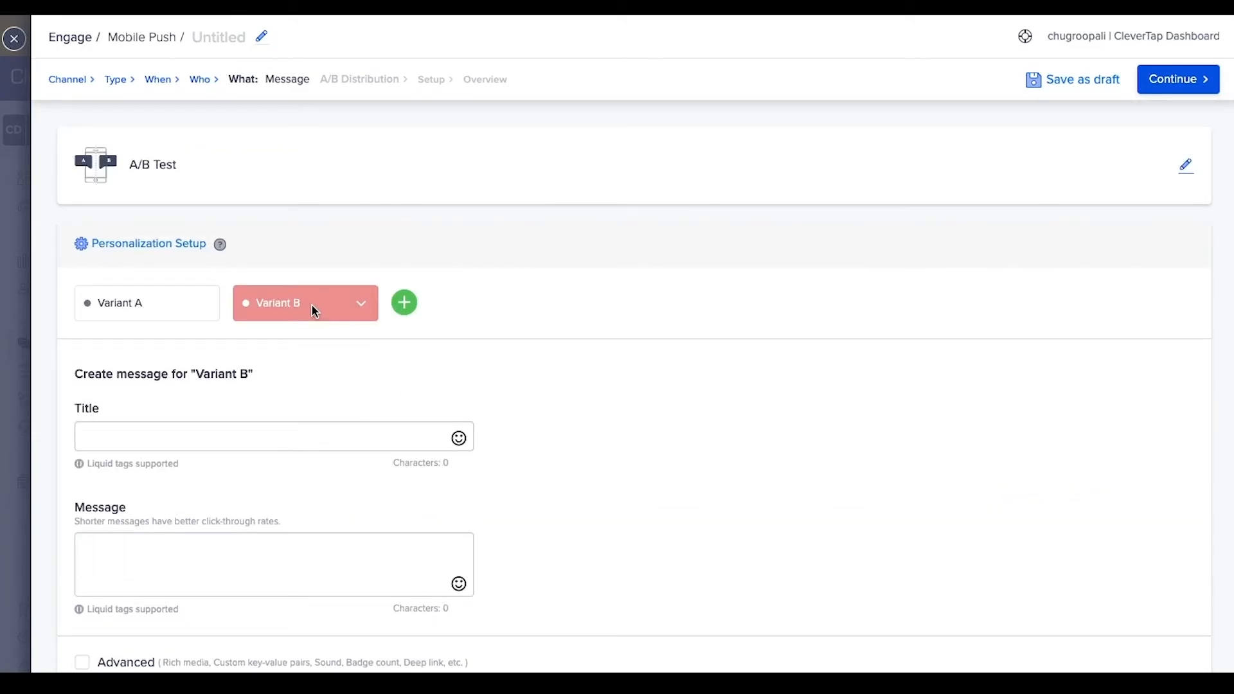
pyautogui.click(203, 440)
pyautogui.write('Week')
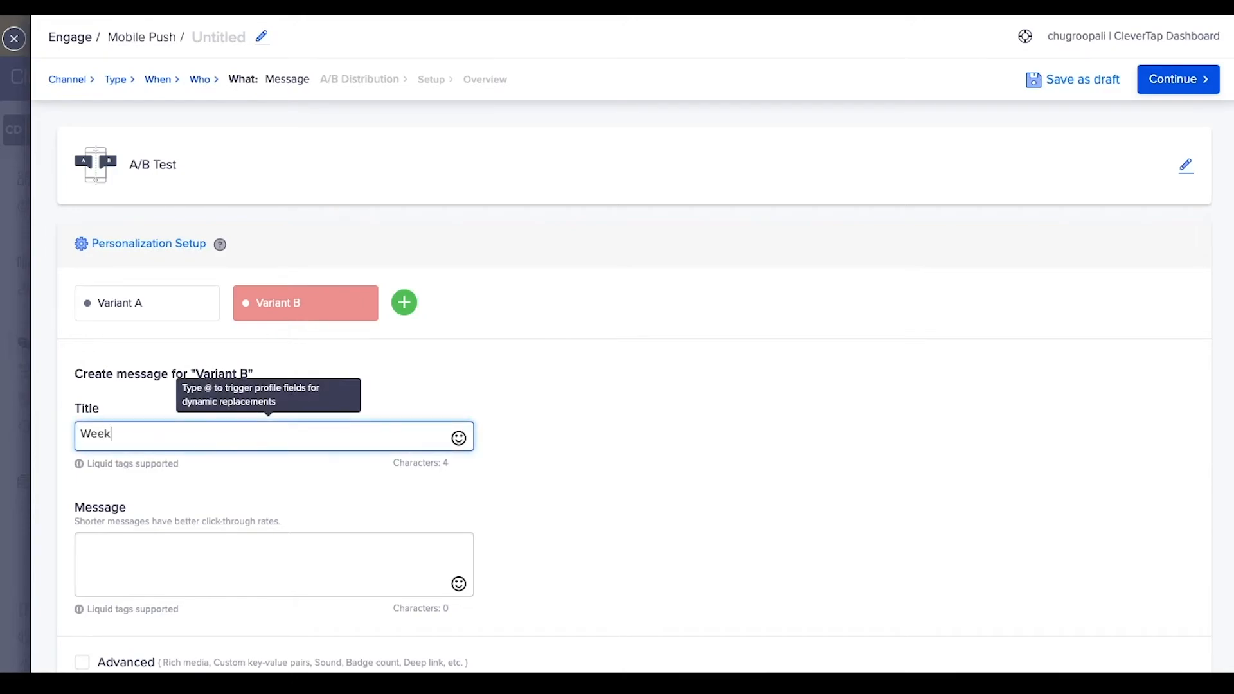
pyautogui.write('ly Specials!')
# - Write the Variant B message with the profile Name placeholder defaulting to "Hey", followed by ", get 10% selected items. Treat yourself" and a heart-eyes emoji
pyautogui.click(135, 557)
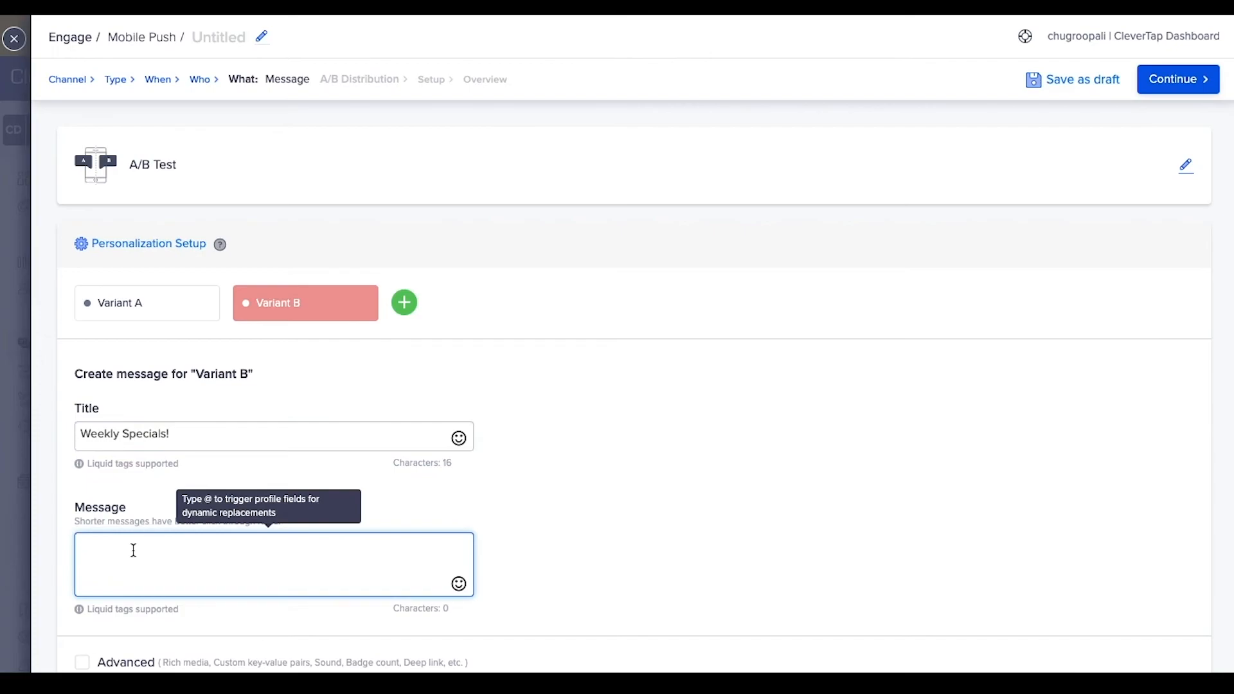
pyautogui.write('@')
pyautogui.click(182, 546)
pyautogui.write('Hey , get 10%')
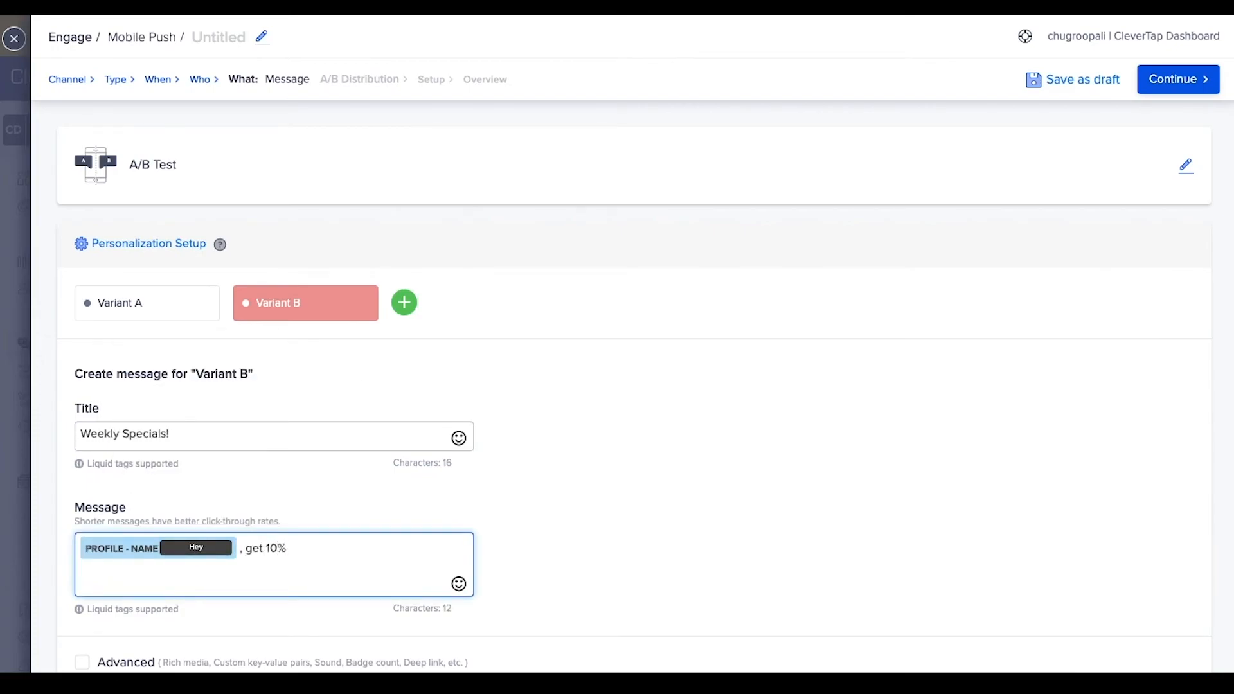
pyautogui.write(' selected items. Treat yourself')
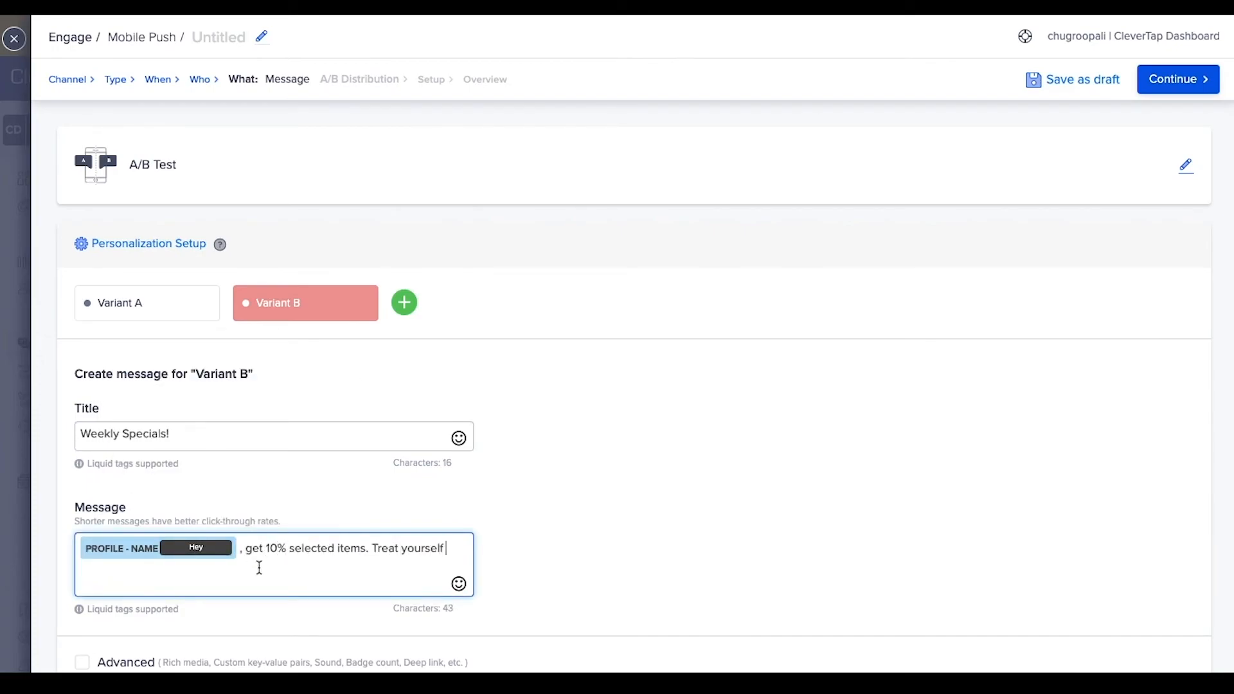
pyautogui.click(458, 584)
pyautogui.click(490, 651)
pyautogui.scroll(-2, 544, 511)
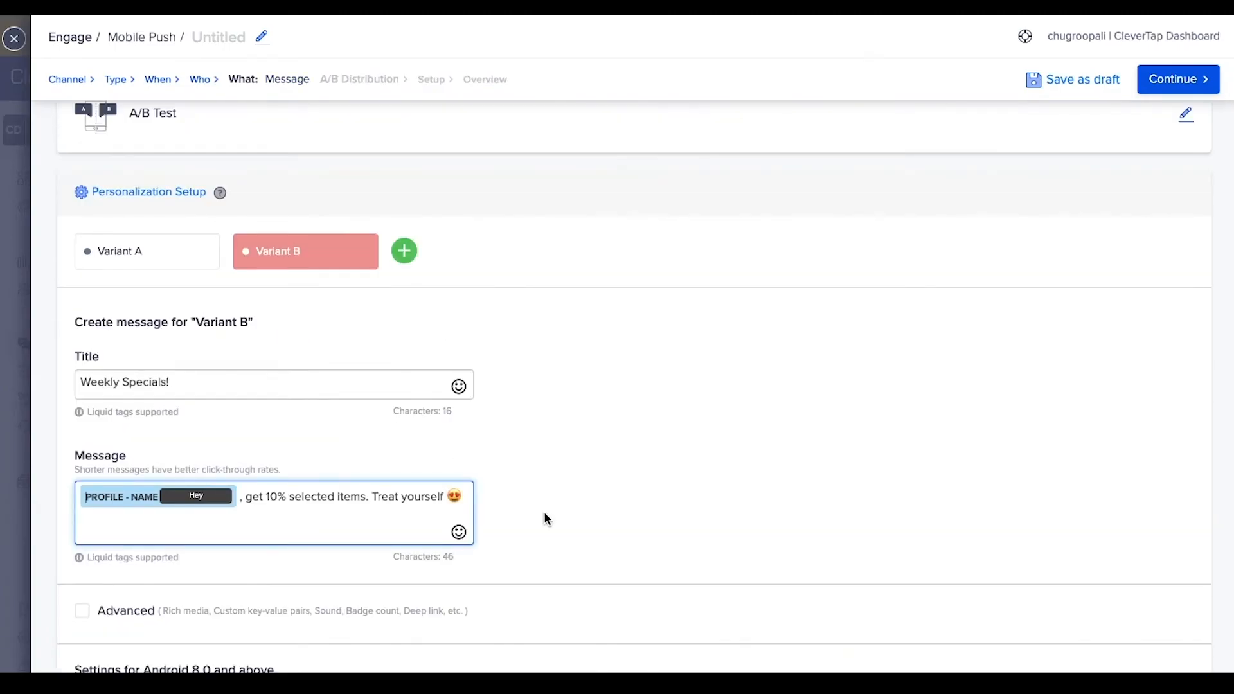
# - View the Personalization Setup options for linked content and catalog send-time, and close them without changes
pyautogui.scroll(1, 544, 515)
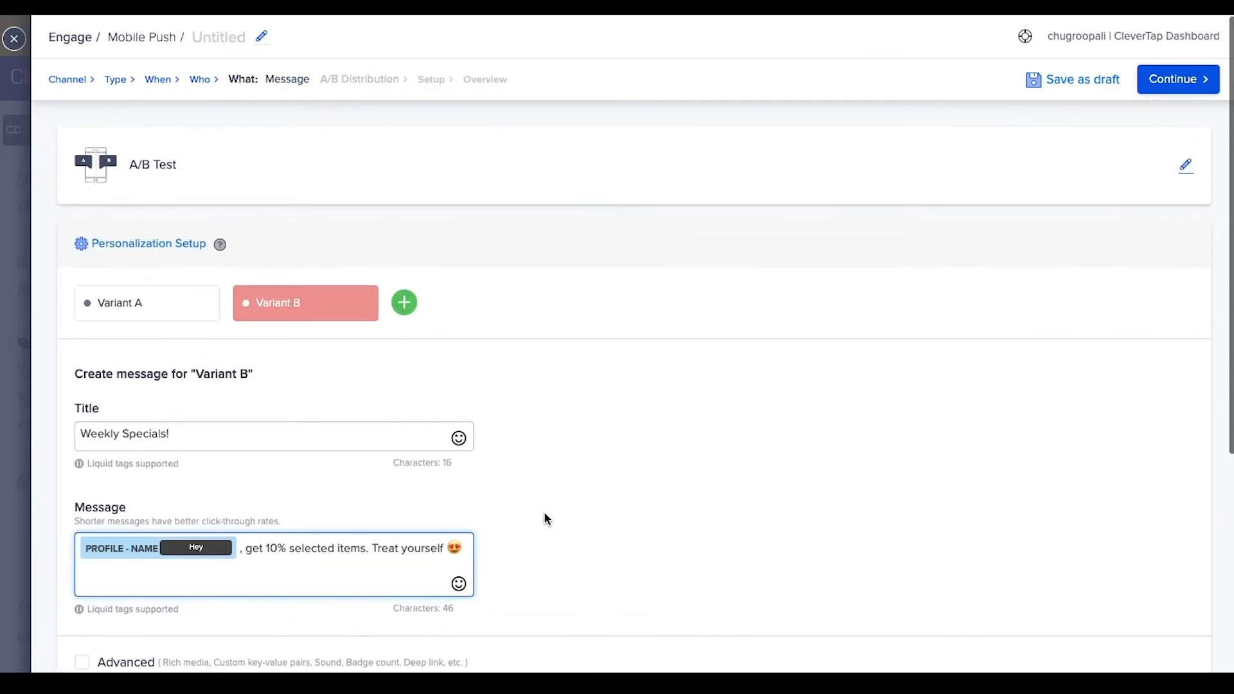
pyautogui.click(173, 252)
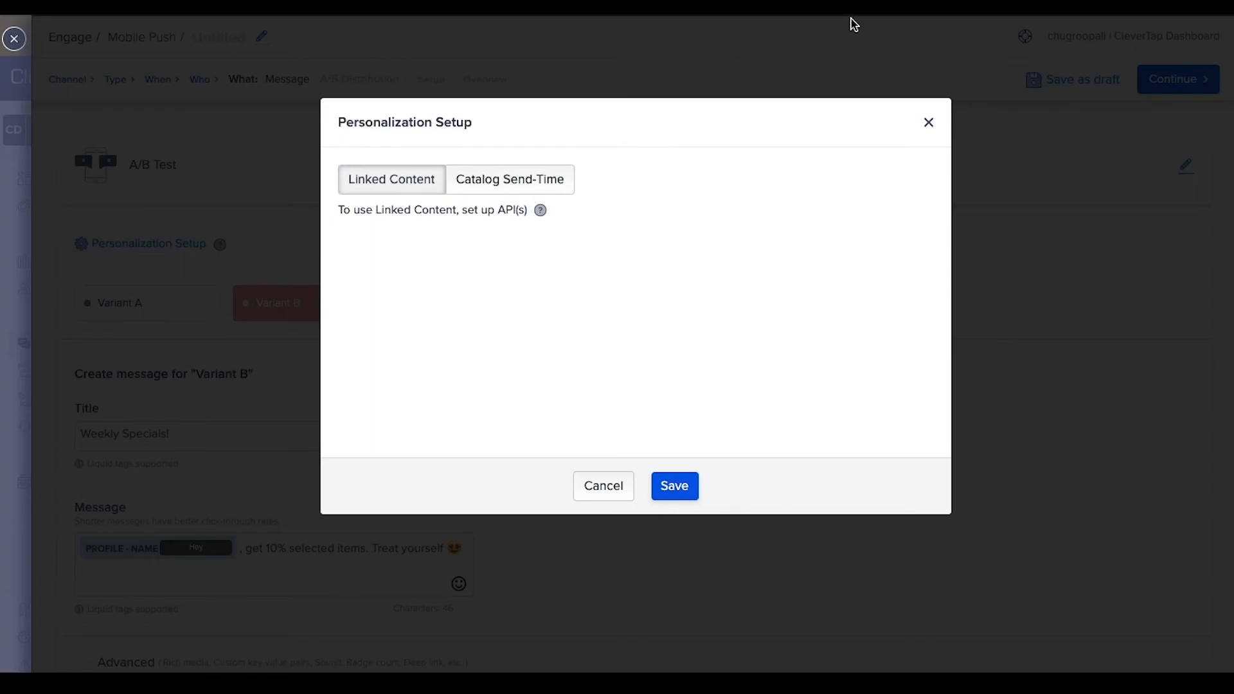
pyautogui.click(928, 123)
# - Continue to the A/B distribution, choose A/B test instead of split delivery and set the sample size to 8%
pyautogui.scroll(-15, 637, 360)
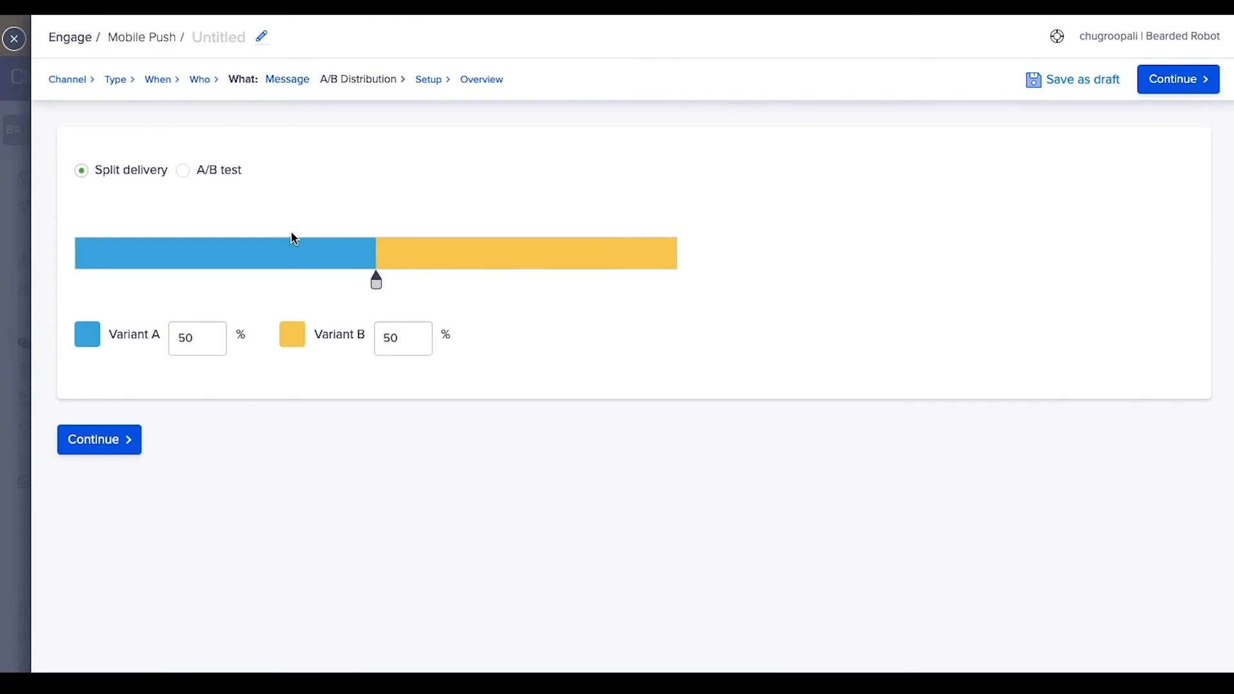
pyautogui.click(187, 174)
pyautogui.moveTo(135, 317); pyautogui.dragTo(123, 321)
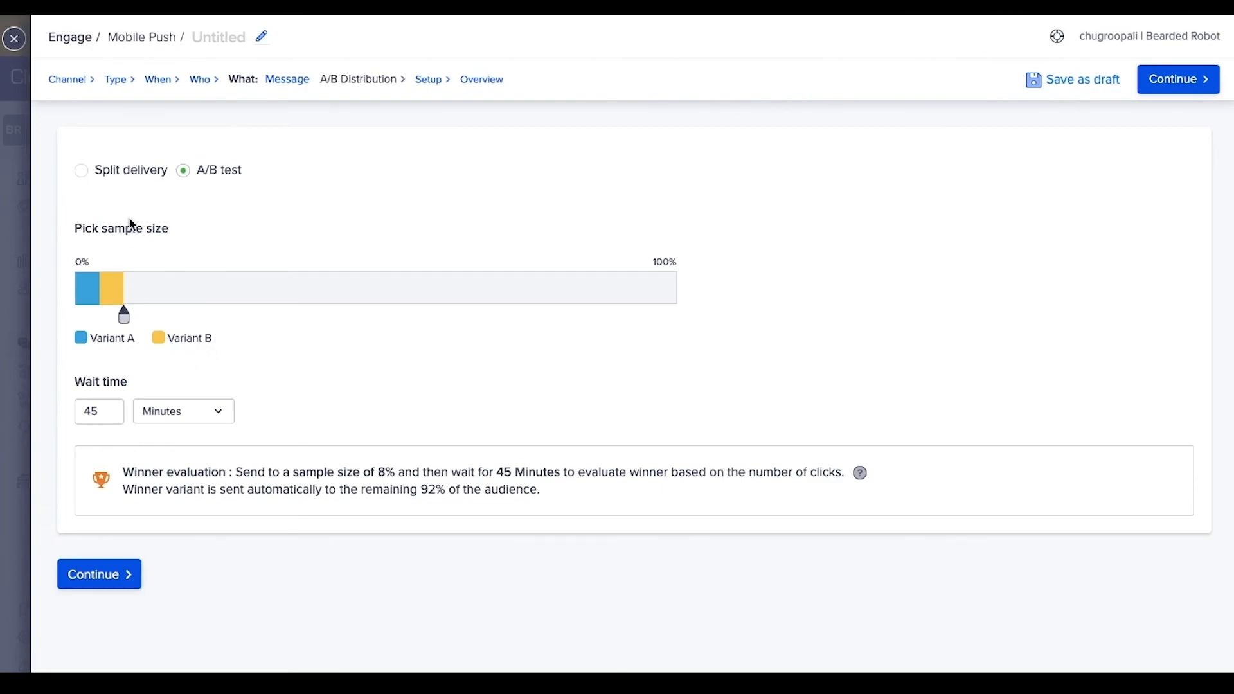
# - Set the wait time for evaluating the winner to 2 hours and continue to the campaign setup
pyautogui.doubleClick(101, 410)
pyautogui.write('2')
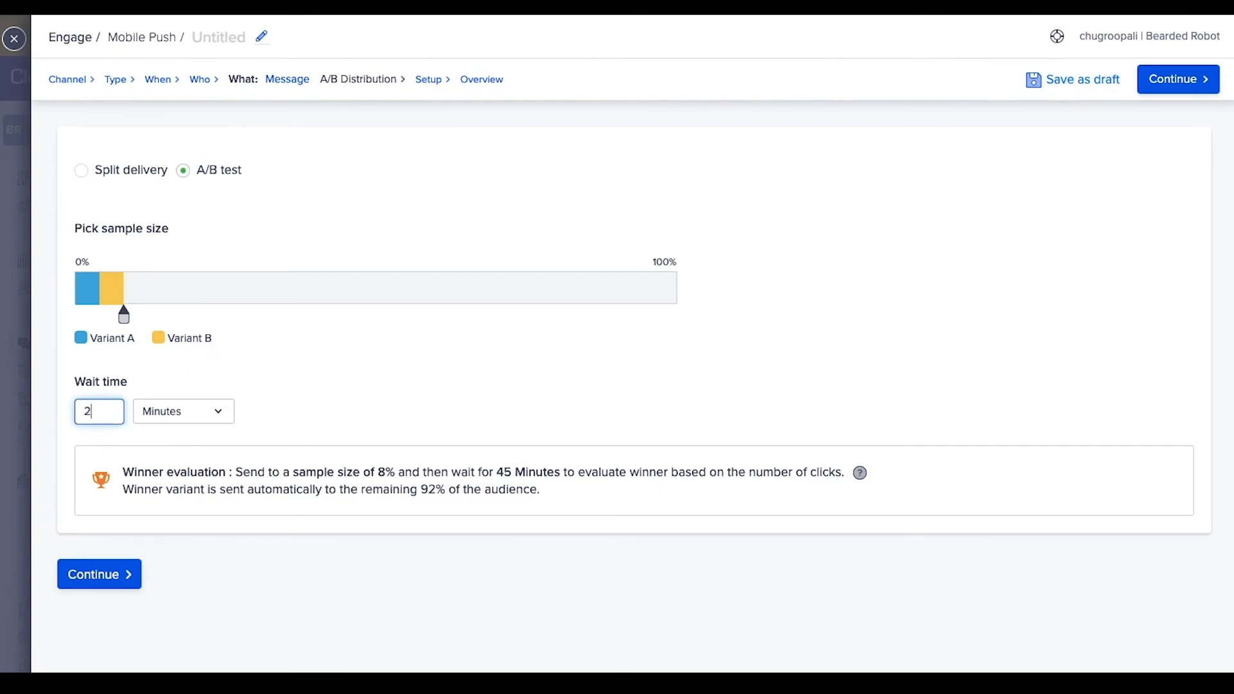
pyautogui.click(171, 422)
pyautogui.click(176, 462)
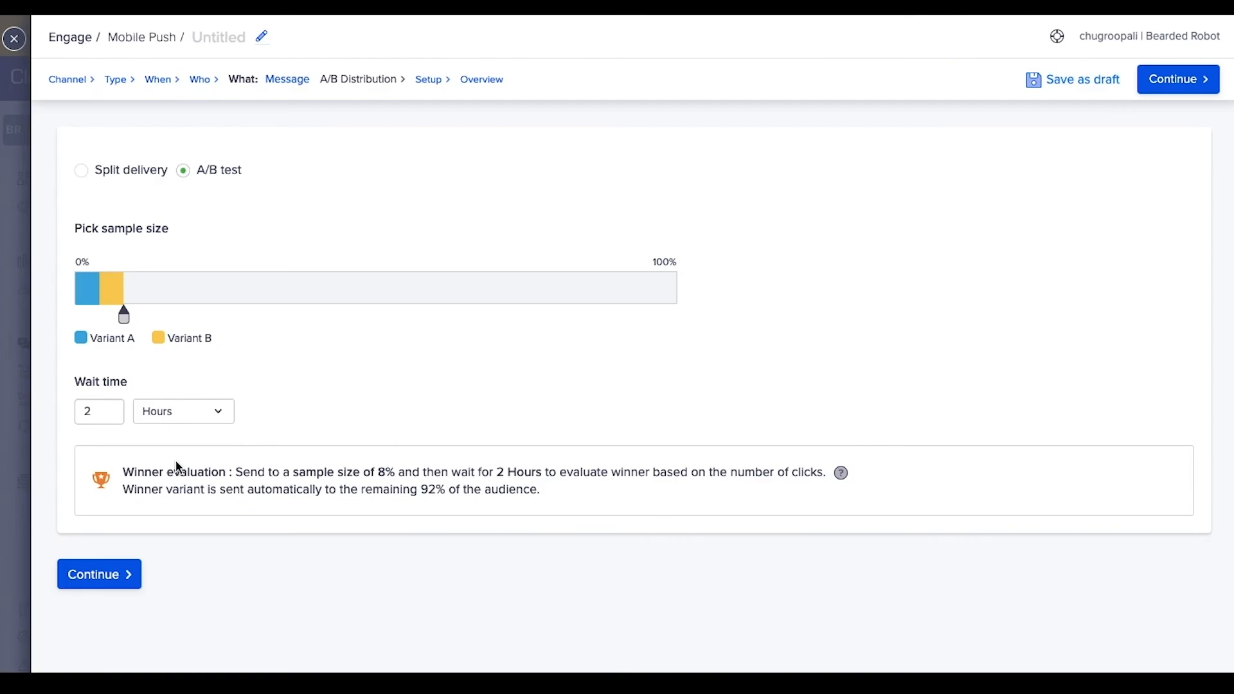
pyautogui.click(119, 577)
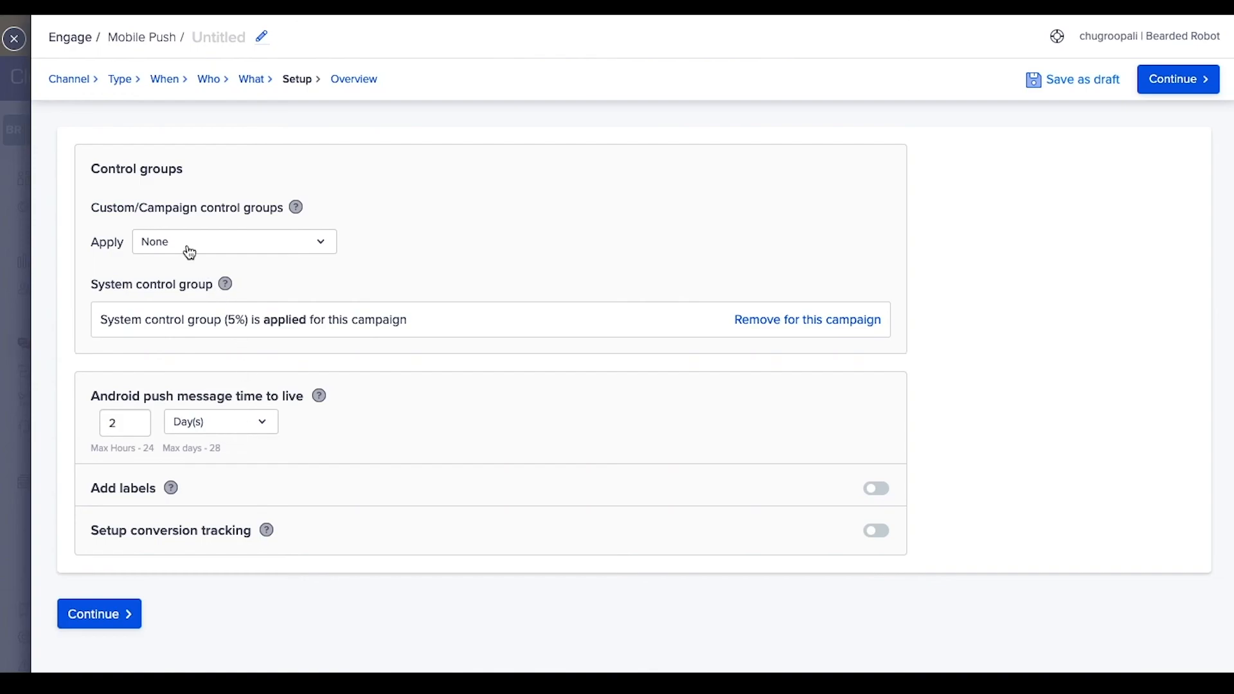
# - Keep the custom/campaign control group at None, set the Android push message time to live to 1 day and continue to the overview
pyautogui.click(211, 248)
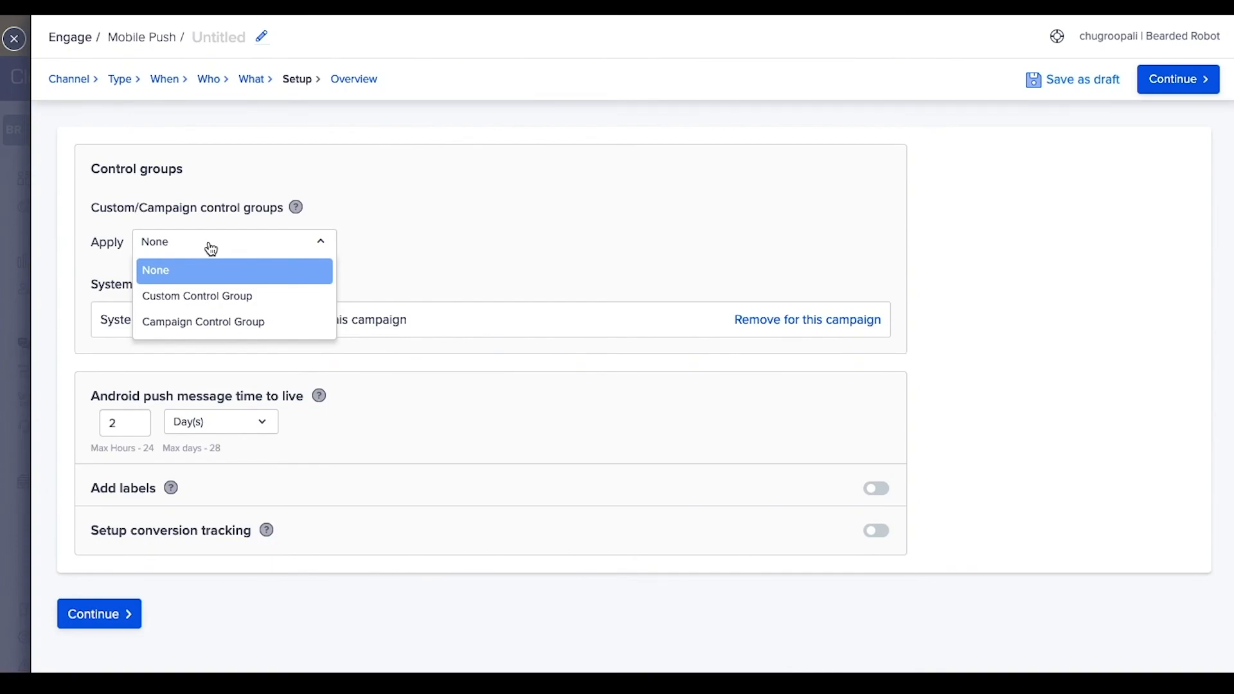
pyautogui.click(404, 274)
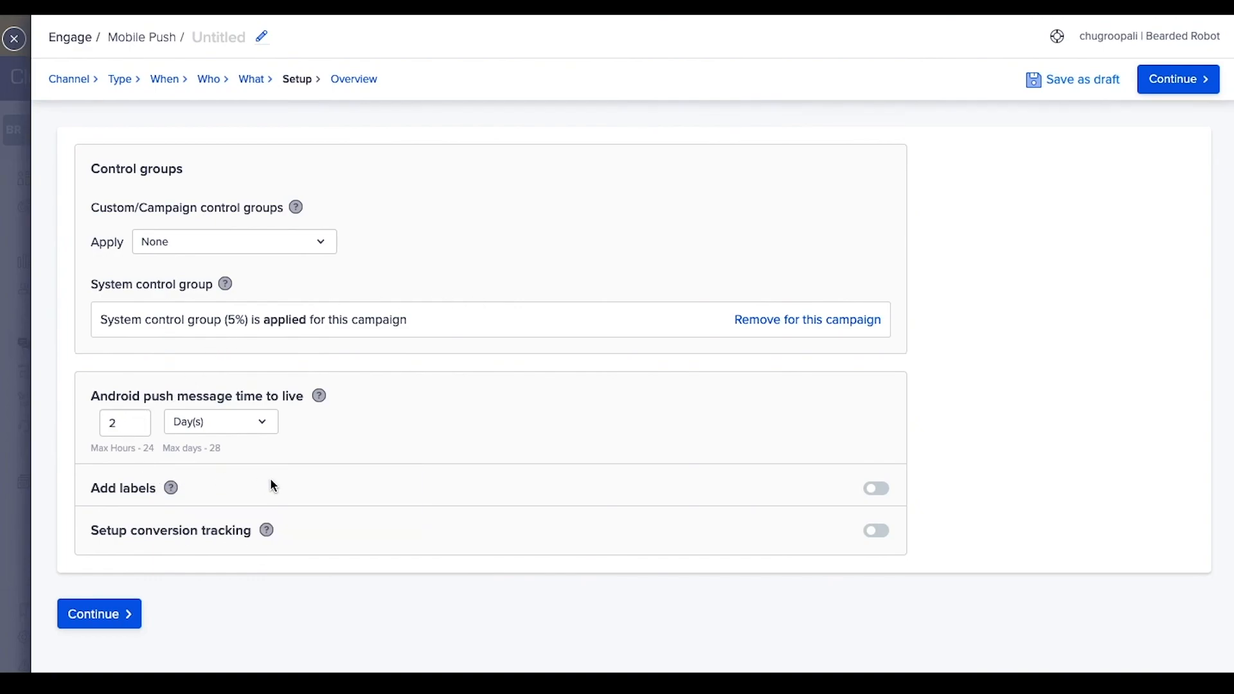
pyautogui.click(258, 423)
pyautogui.click(249, 423)
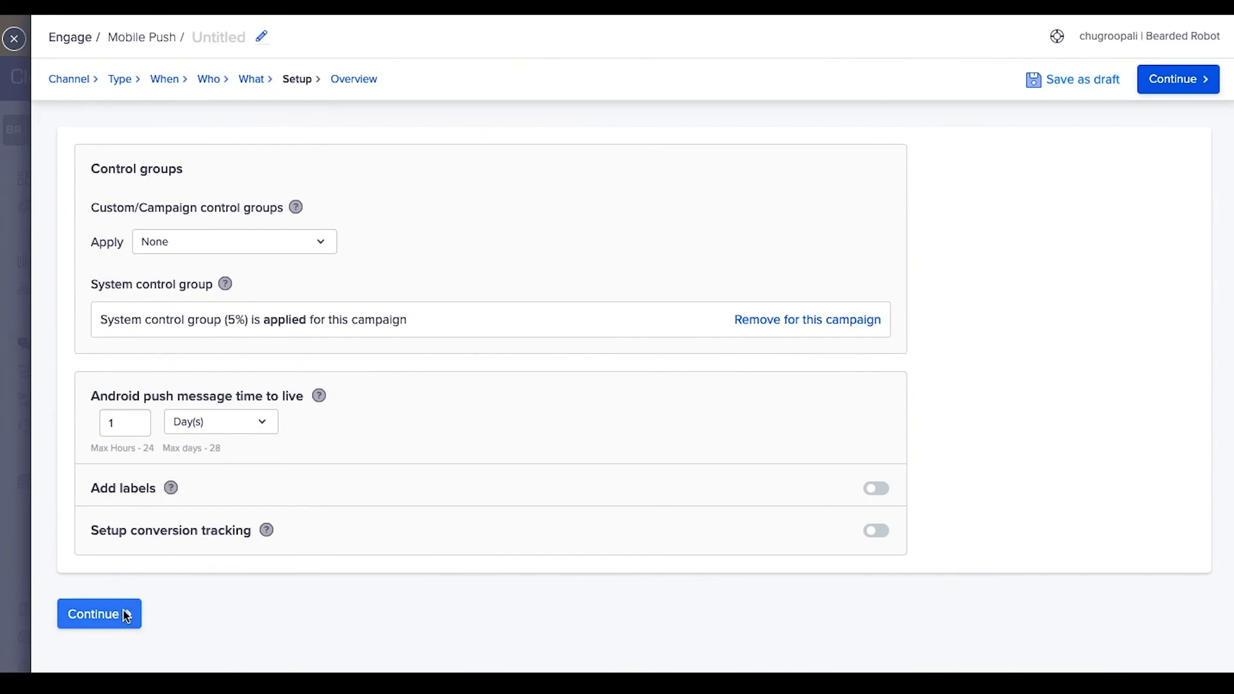
pyautogui.click(126, 617)
# - Look through the campaign overview and the Overall Stats of the "Online event - Split delivery" push report
pyautogui.scroll(-10, 371, 285)
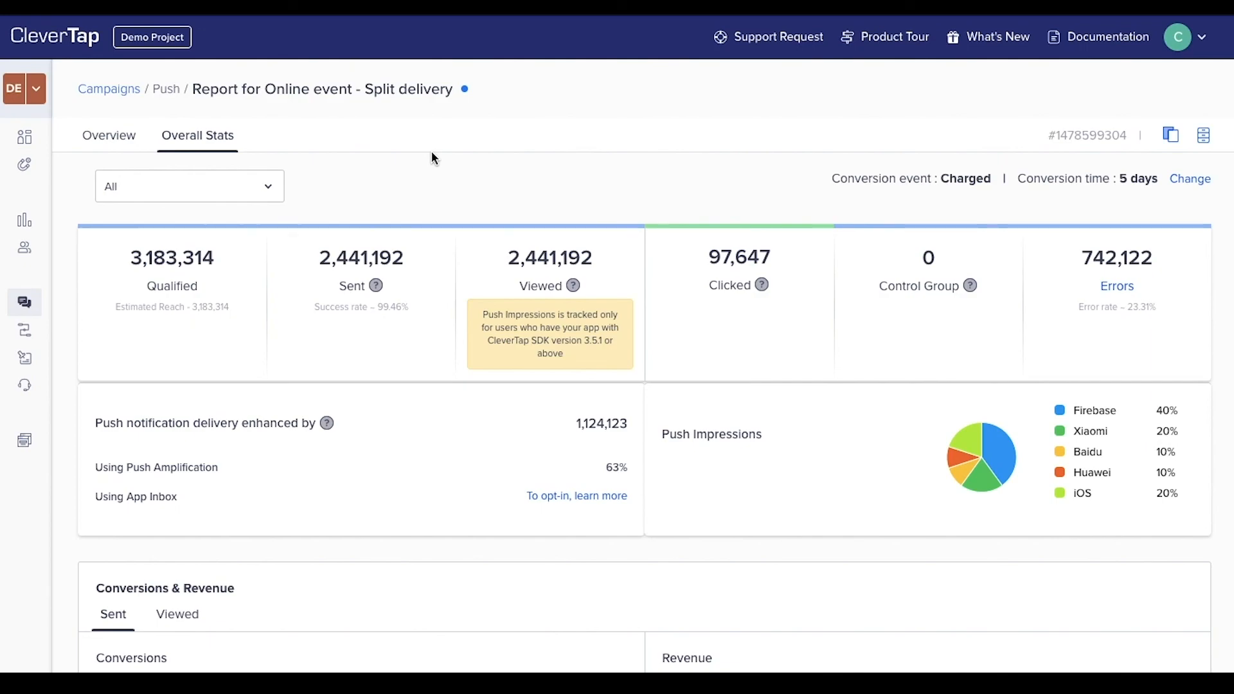
pyautogui.scroll(-1, 431, 154)
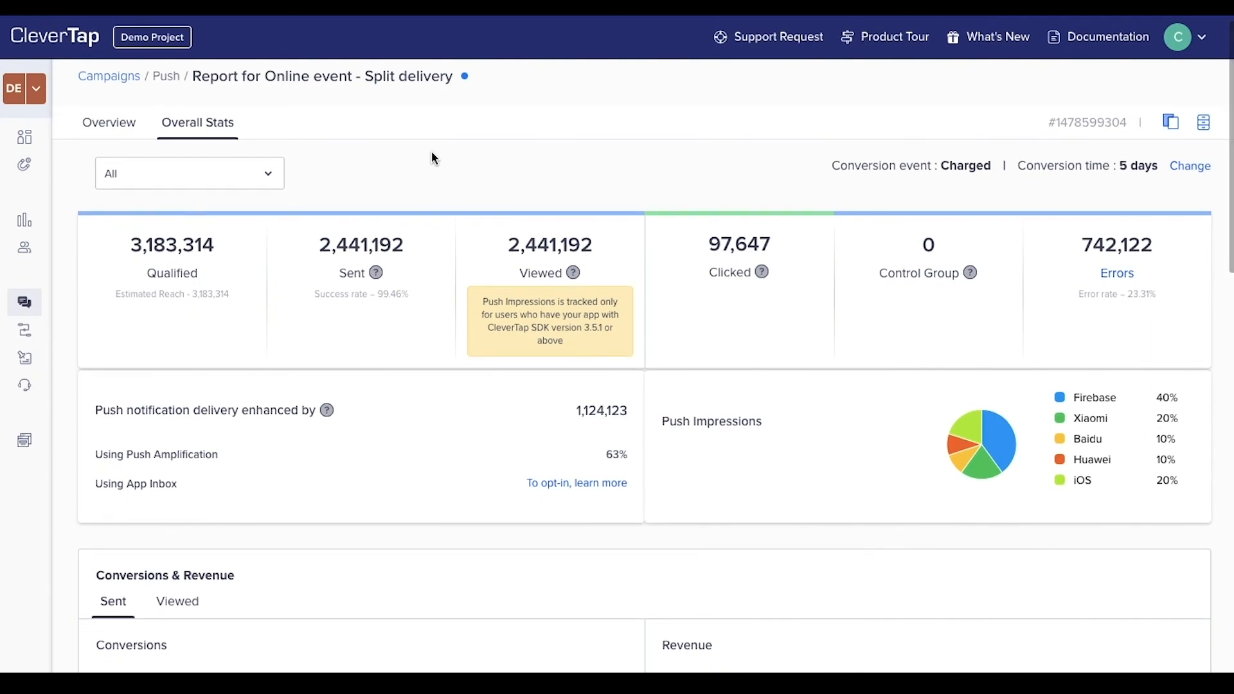